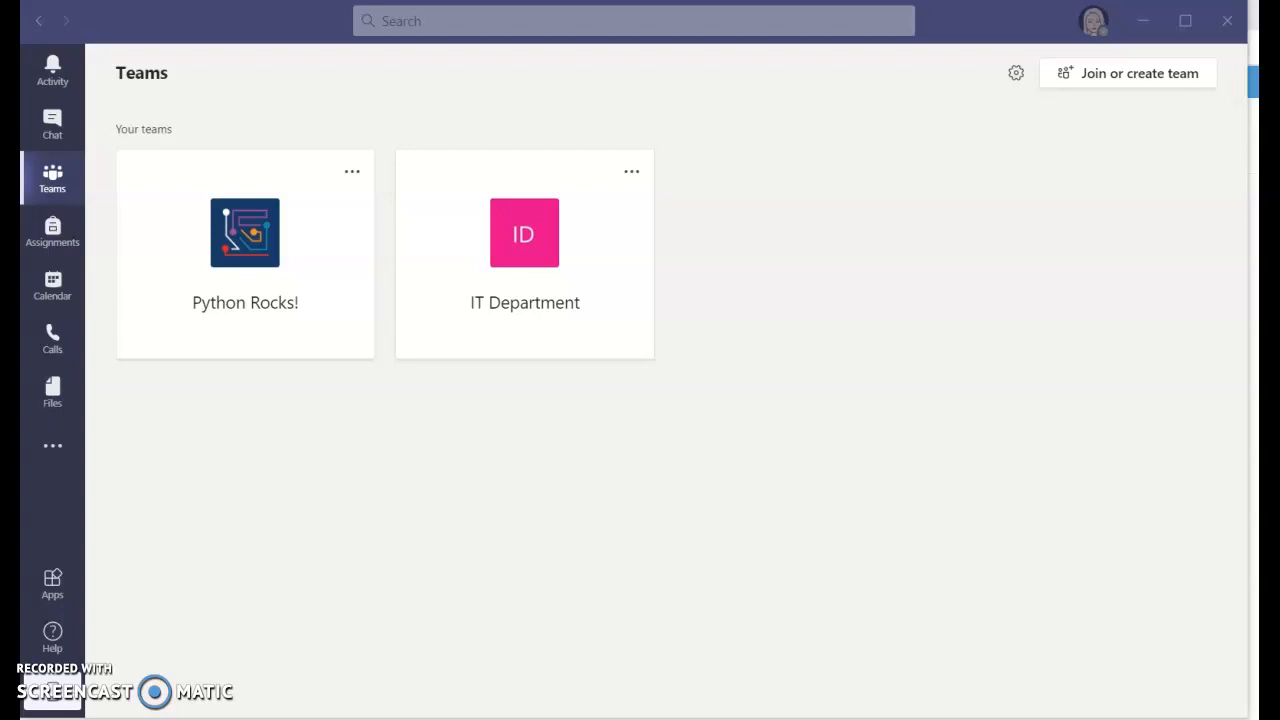
- Start creating a new team of the Class type
{"action": "left_click", "coordinate": [52, 175]}
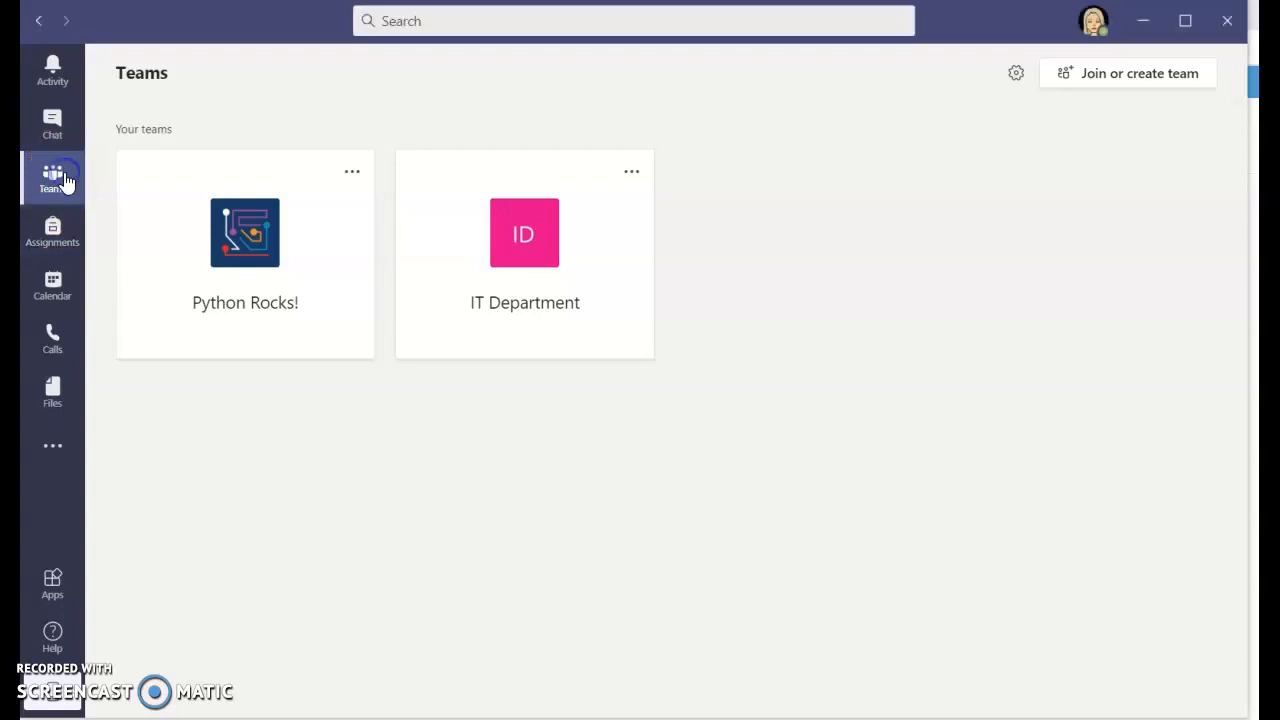
{"action": "left_click", "coordinate": [1168, 78]}
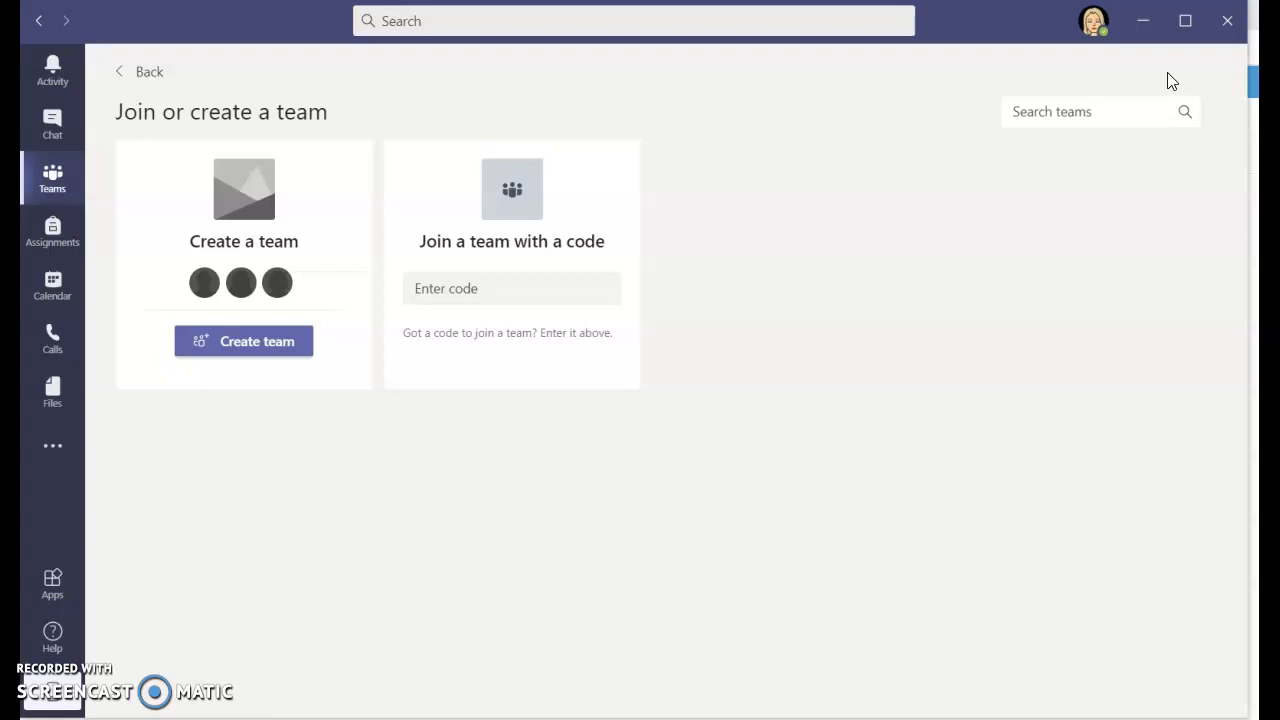
{"action": "left_click", "coordinate": [257, 345]}
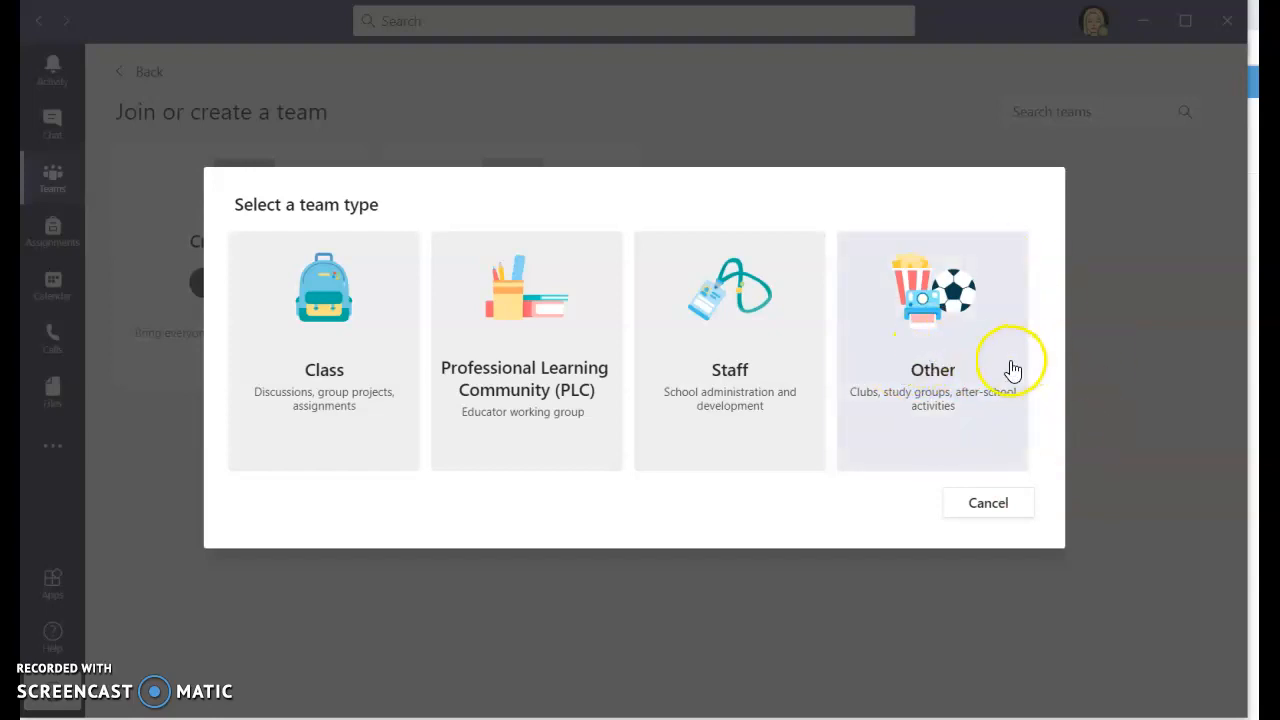
{"action": "left_click", "coordinate": [356, 352]}
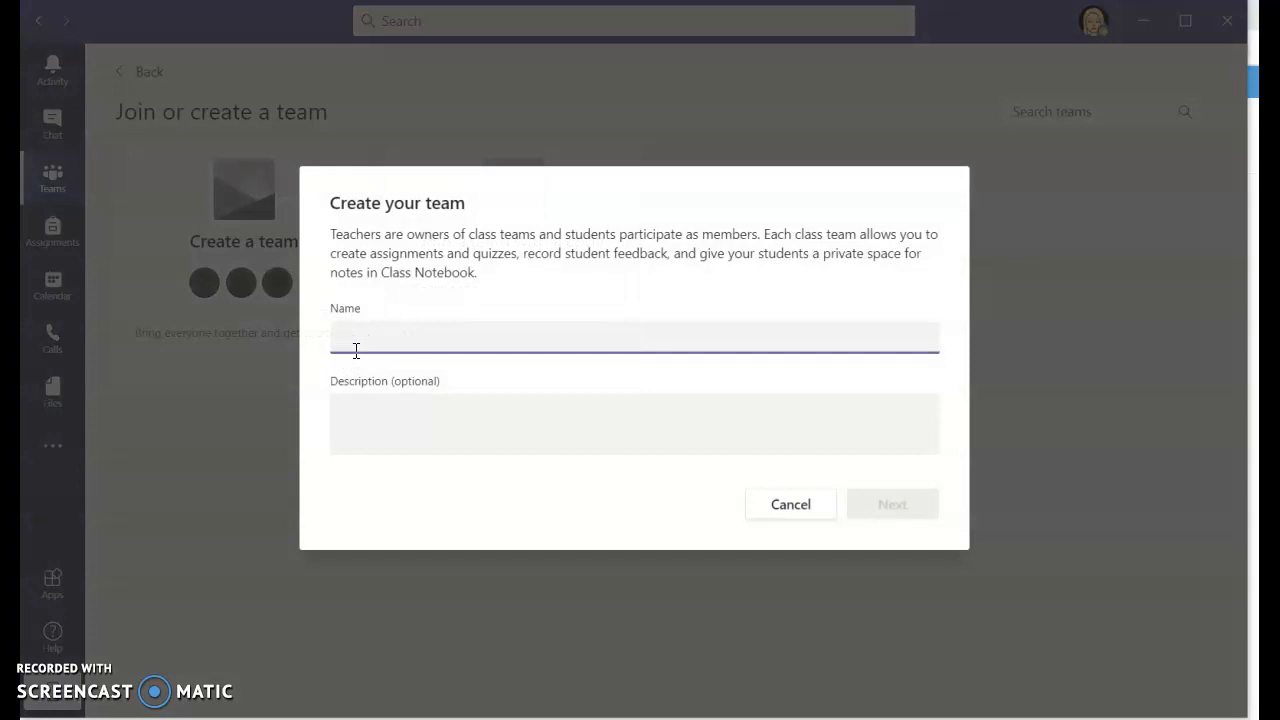
- Name the class team "5th year Computer Science", describe it as "Leaving Certificate", and create it
{"action": "type", "text": "5th year"}
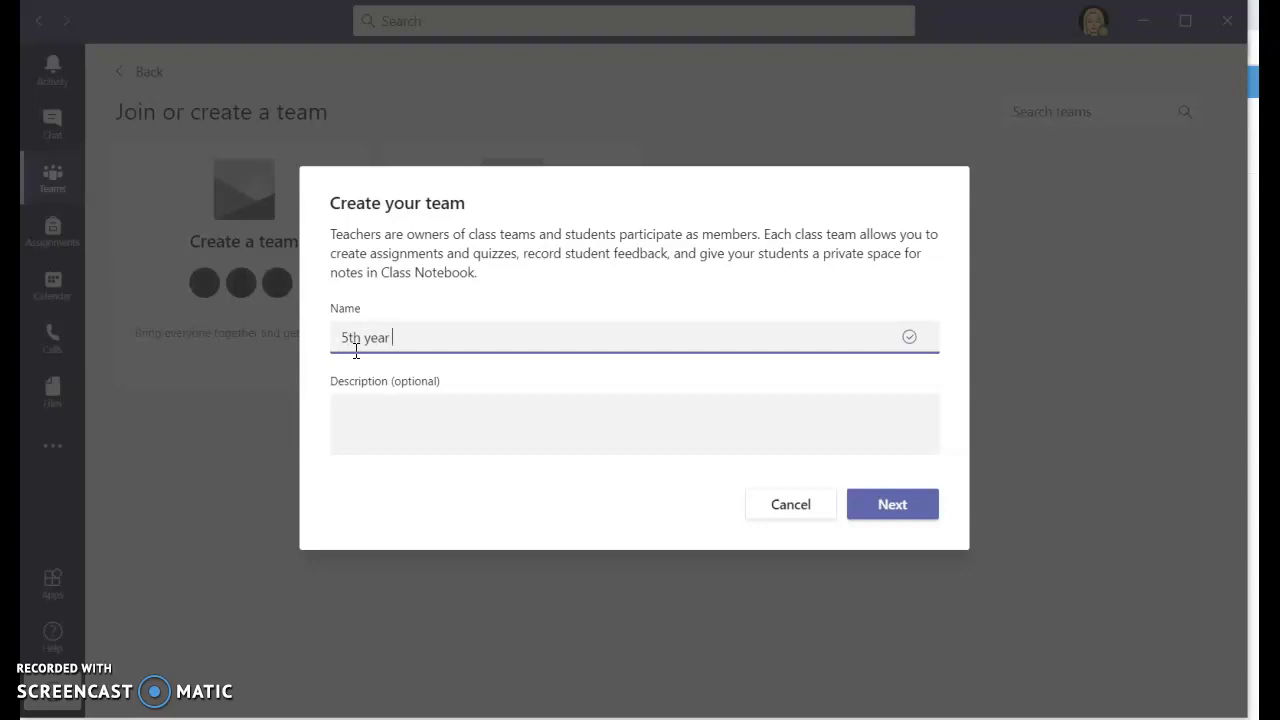
{"action": "type", "text": " Computer"}
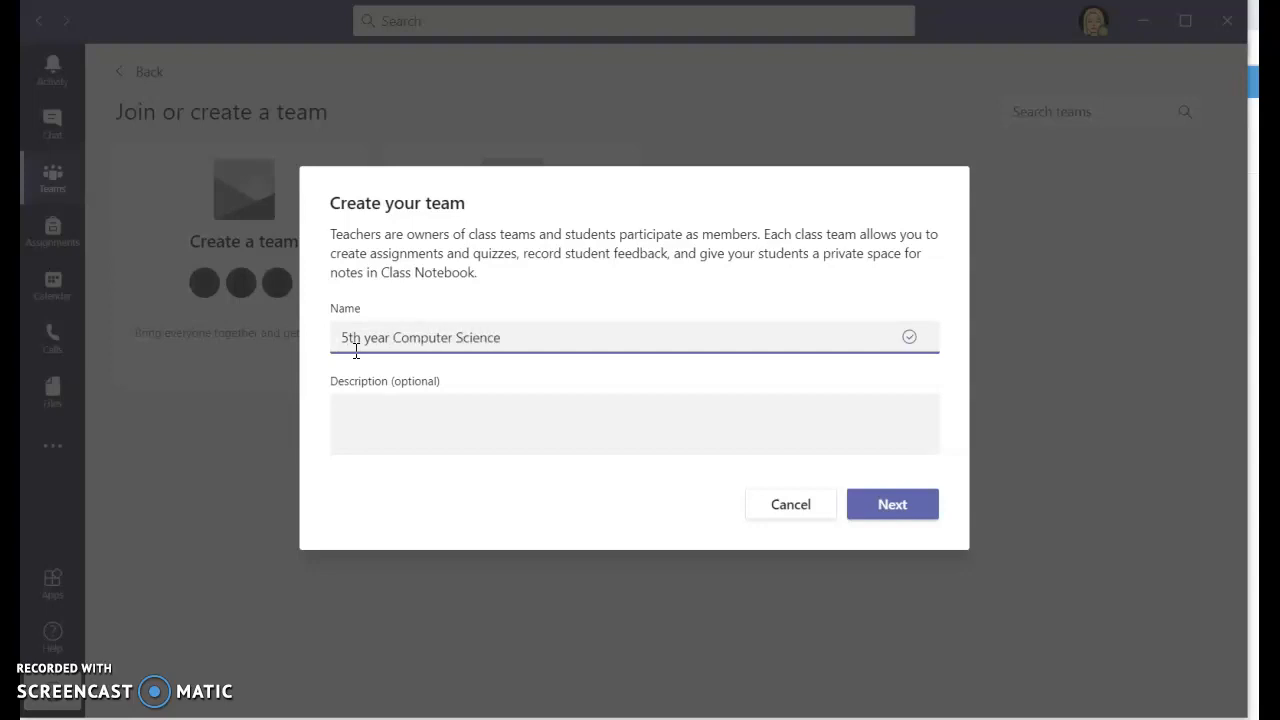
{"action": "type", "text": " Science"}
{"action": "triple_click", "coordinate": [478, 335]}
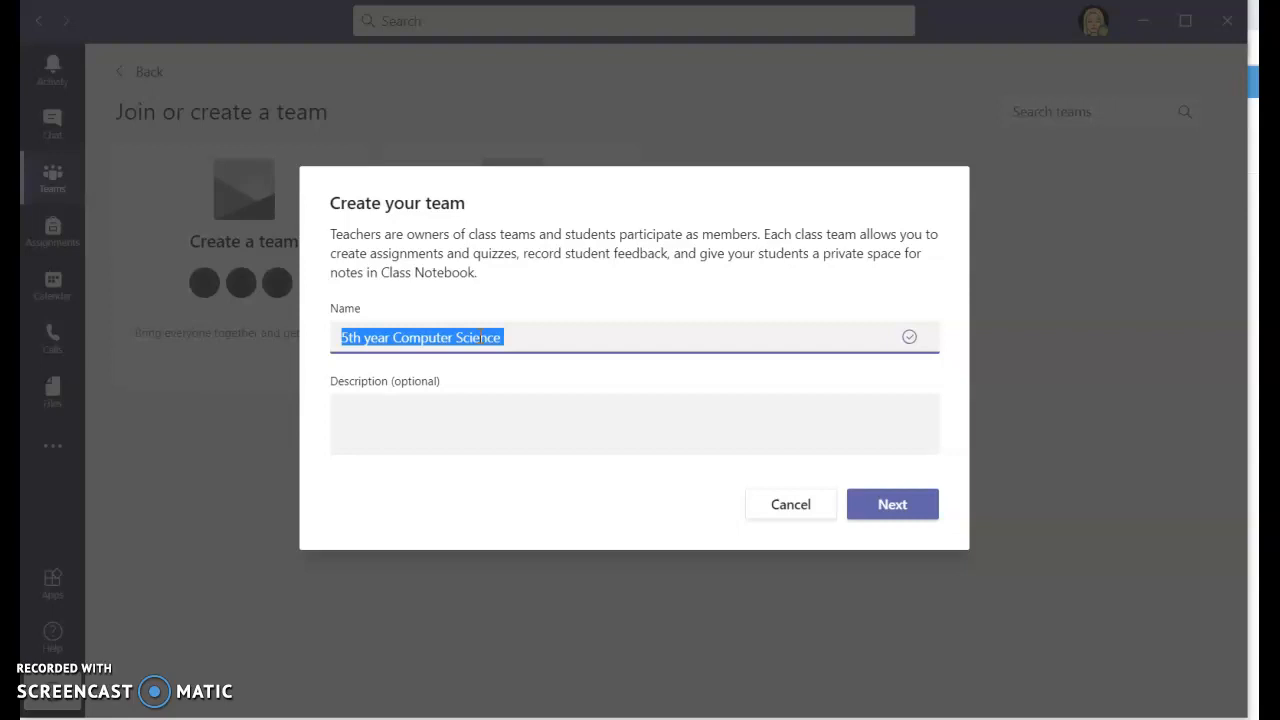
{"action": "double_click", "coordinate": [474, 337]}
{"action": "triple_click", "coordinate": [477, 336]}
{"action": "left_click", "coordinate": [428, 414]}
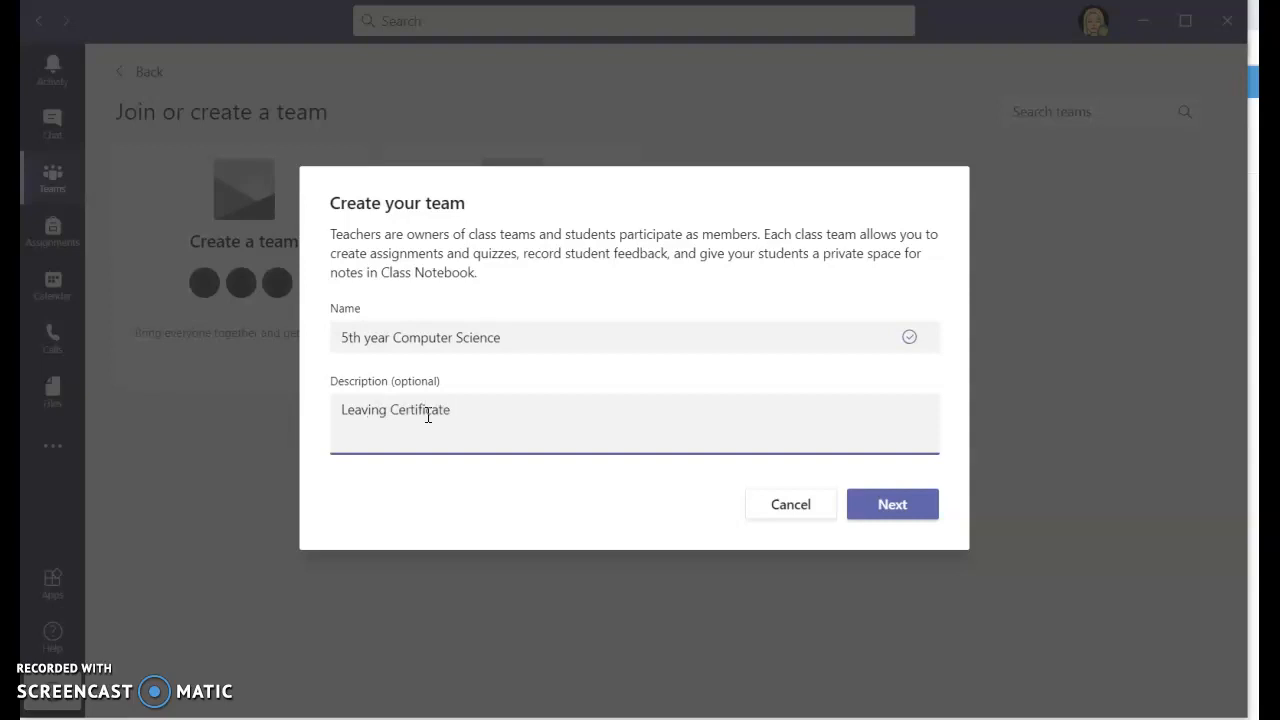
{"action": "left_click", "coordinate": [893, 507]}
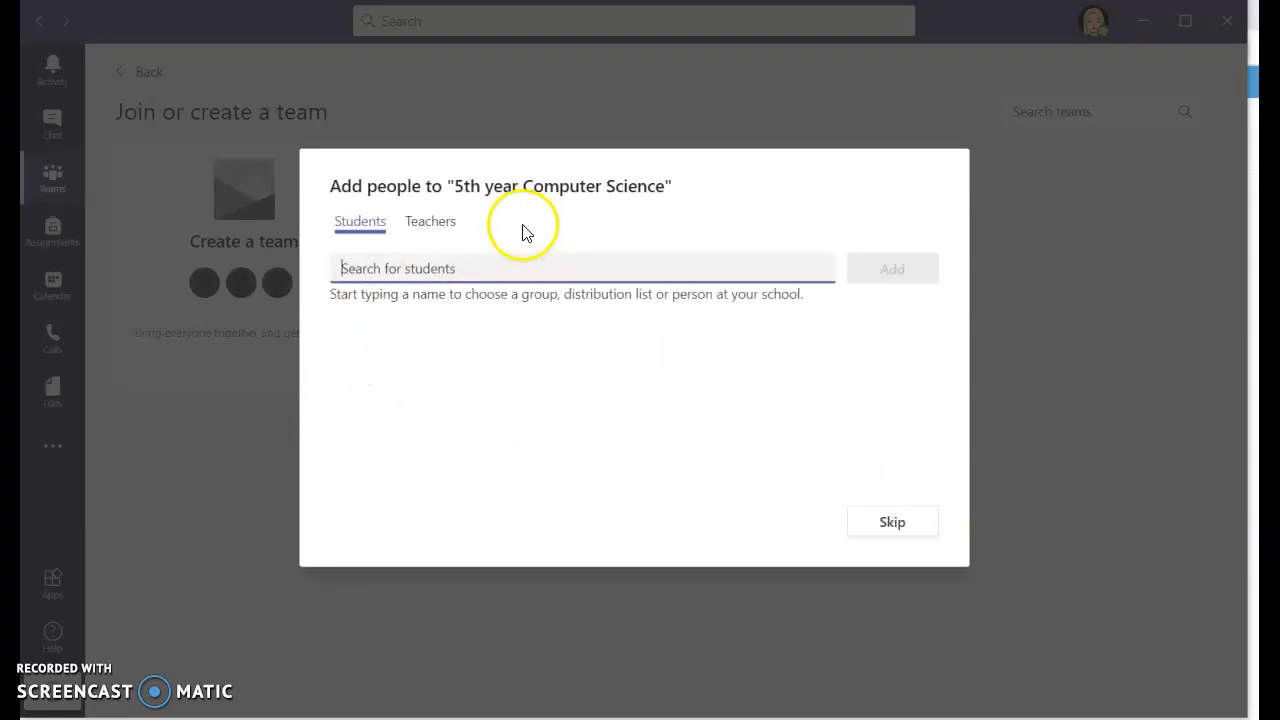
- Find the first three students by name and select them for the new class team
{"action": "left_click", "coordinate": [430, 226]}
{"action": "left_click", "coordinate": [364, 224]}
{"action": "type", "text": "aaron"}
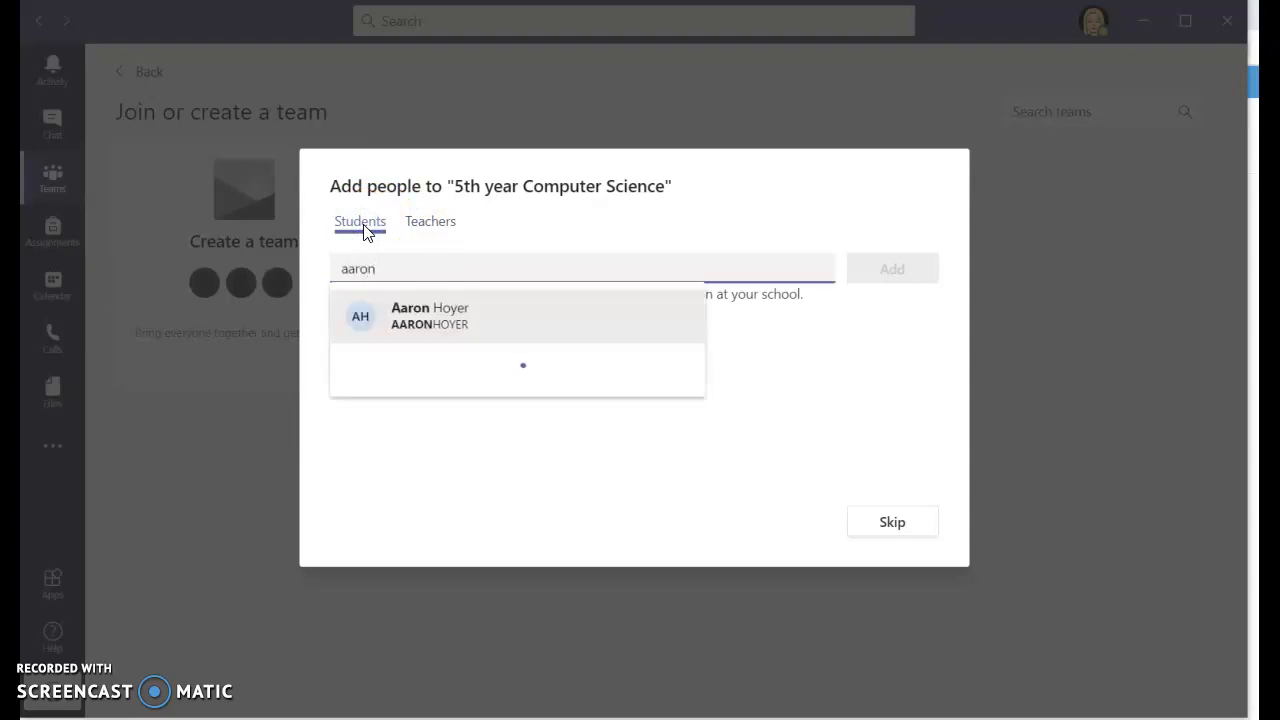
{"action": "key", "text": "Return"}
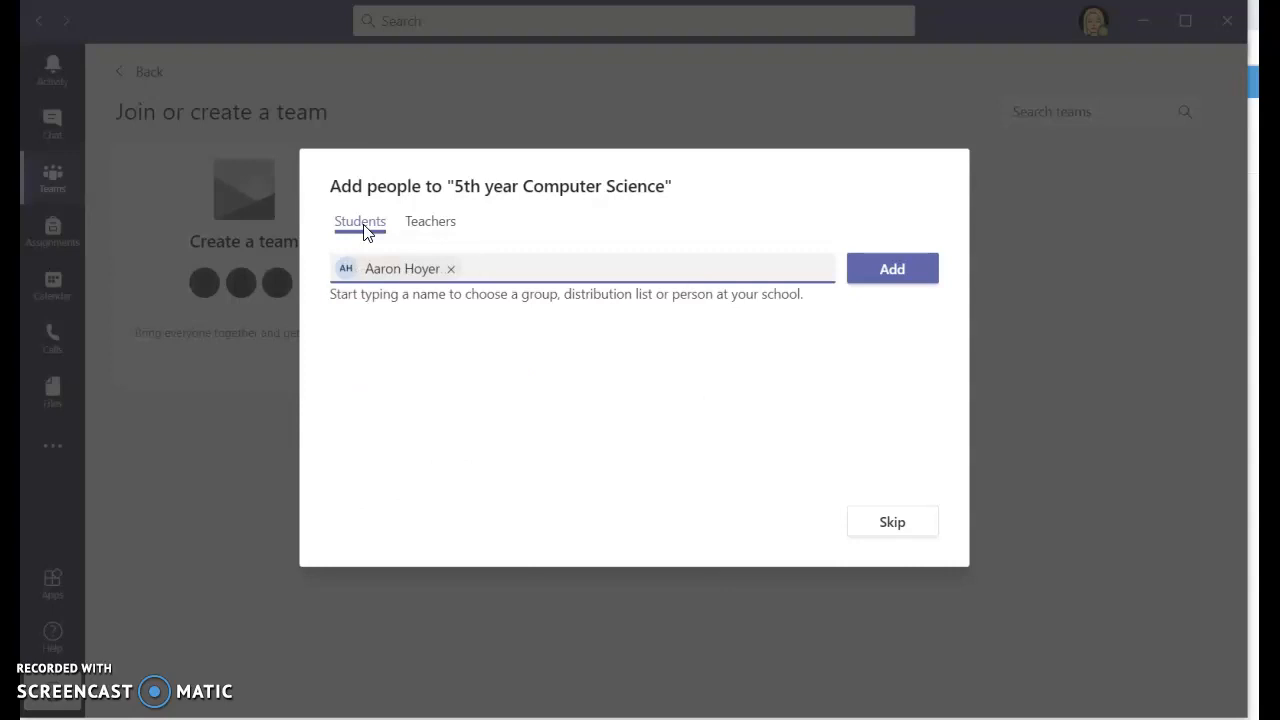
{"action": "type", "text": "car"}
{"action": "key", "text": "Return"}
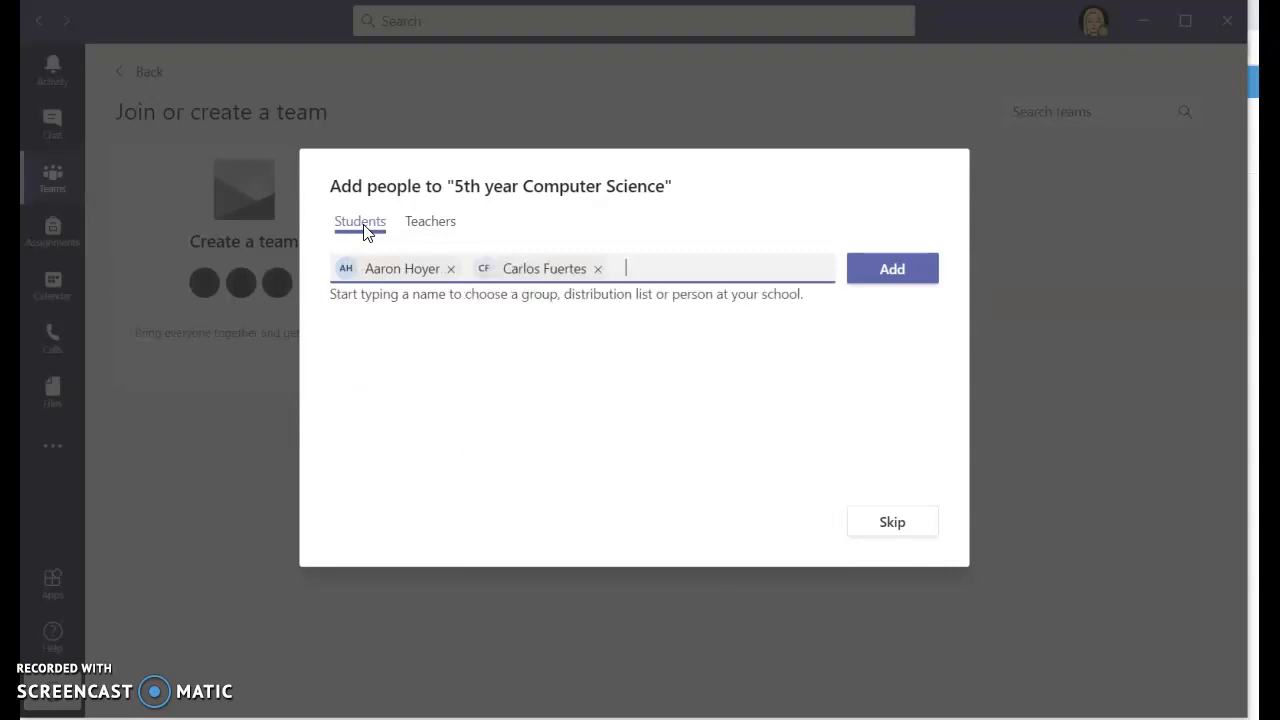
{"action": "type", "text": "halle"}
{"action": "key", "text": "Return"}
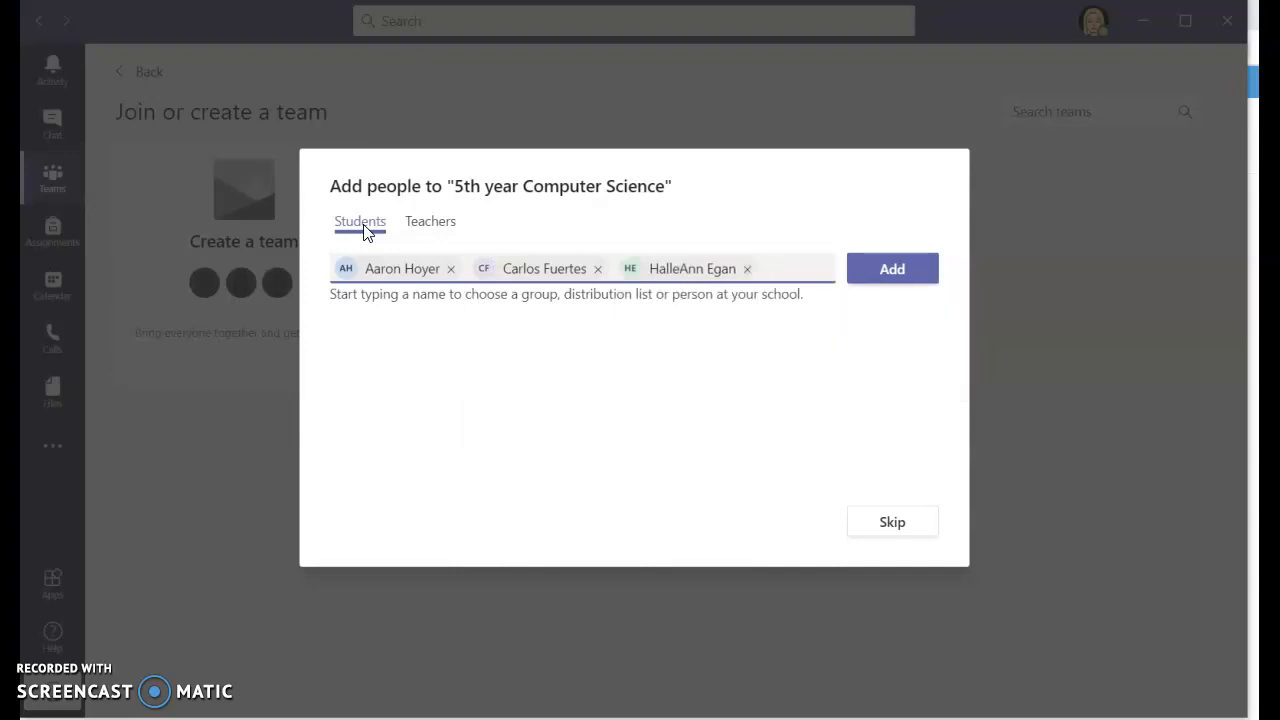
- Find four more students by name and include them in the selection for the class team
{"action": "type", "text": "jamesda"}
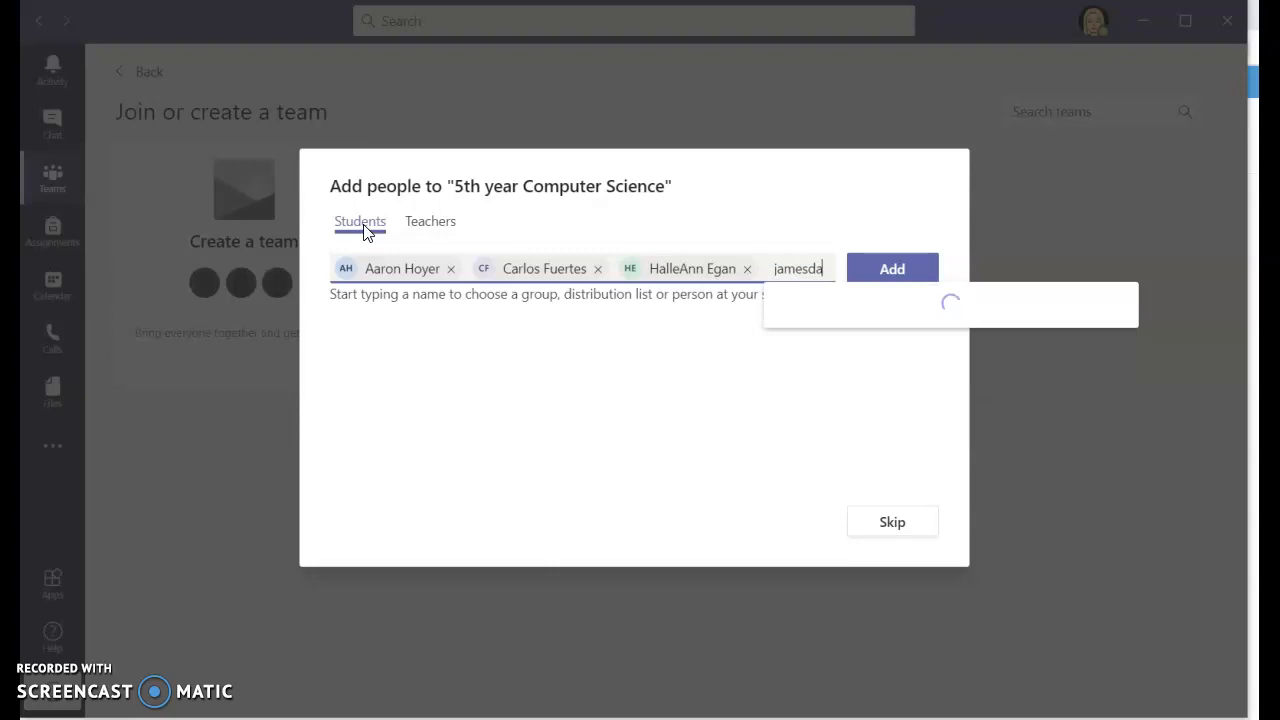
{"action": "key", "text": "Return"}
{"action": "type", "text": "patr"}
{"action": "key", "text": "Return"}
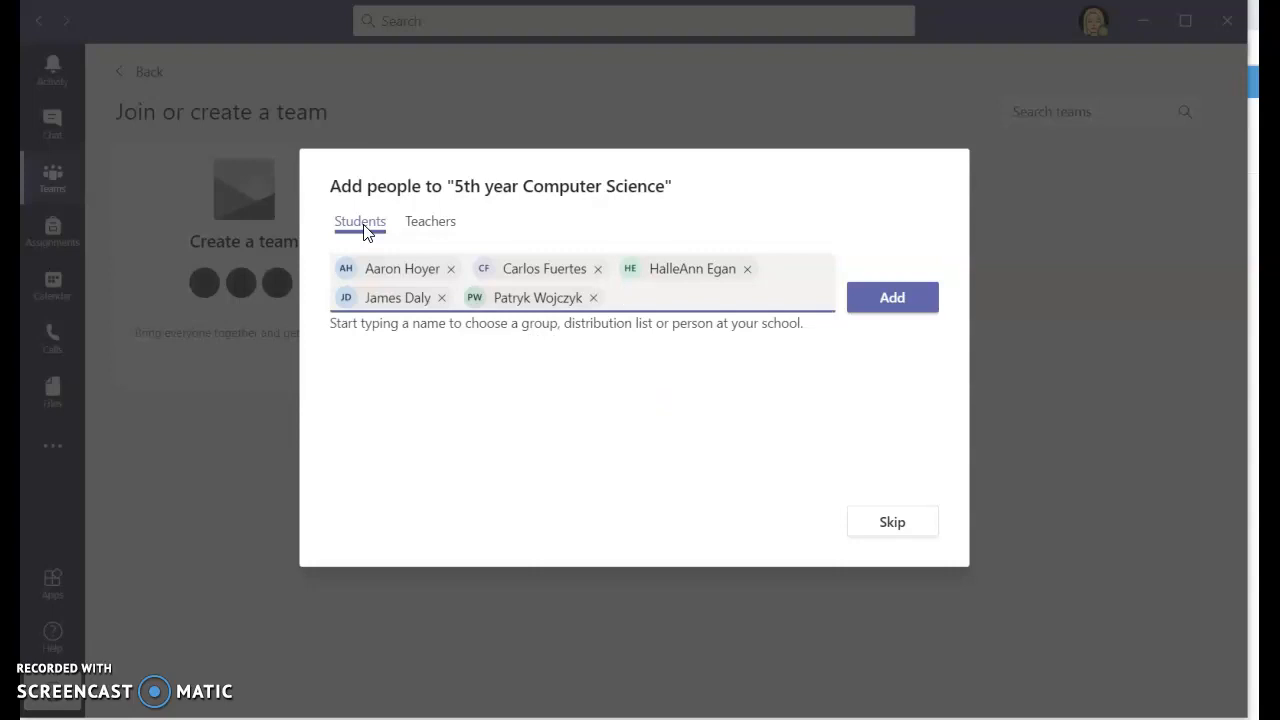
{"action": "type", "text": "riona"}
{"action": "key", "text": "Return"}
{"action": "type", "text": "sarah"}
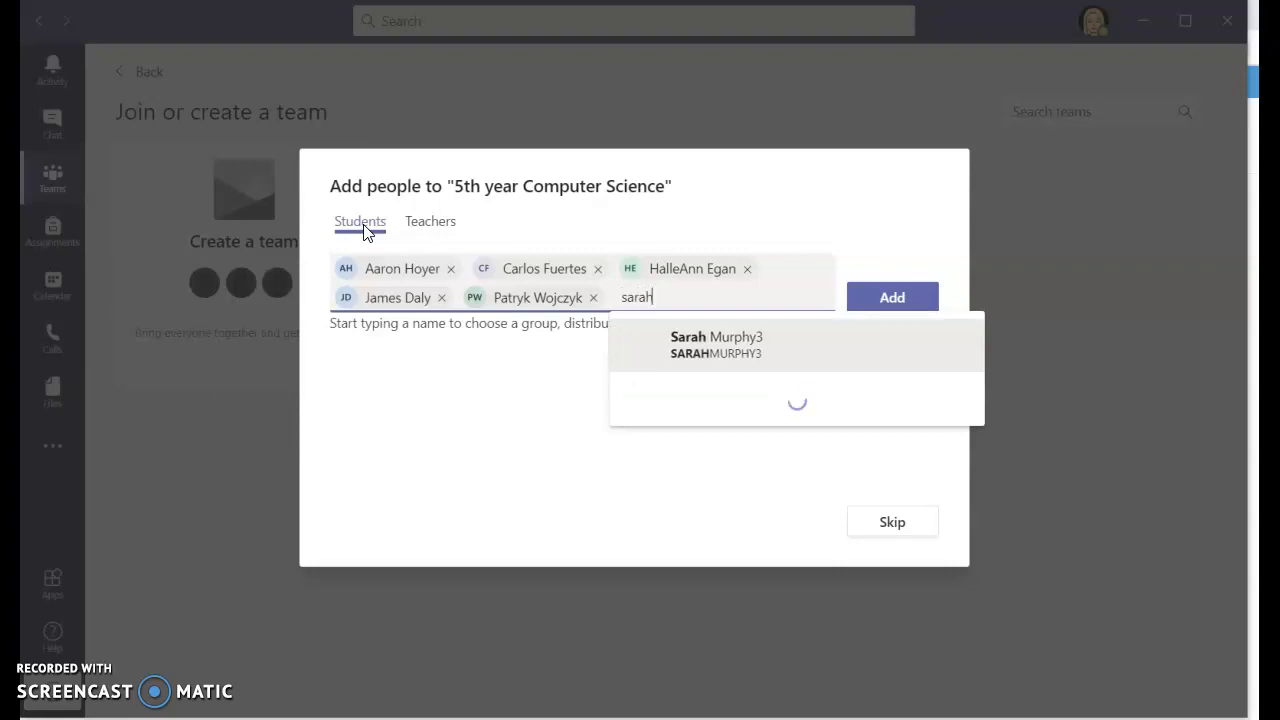
{"action": "key", "text": "Return"}
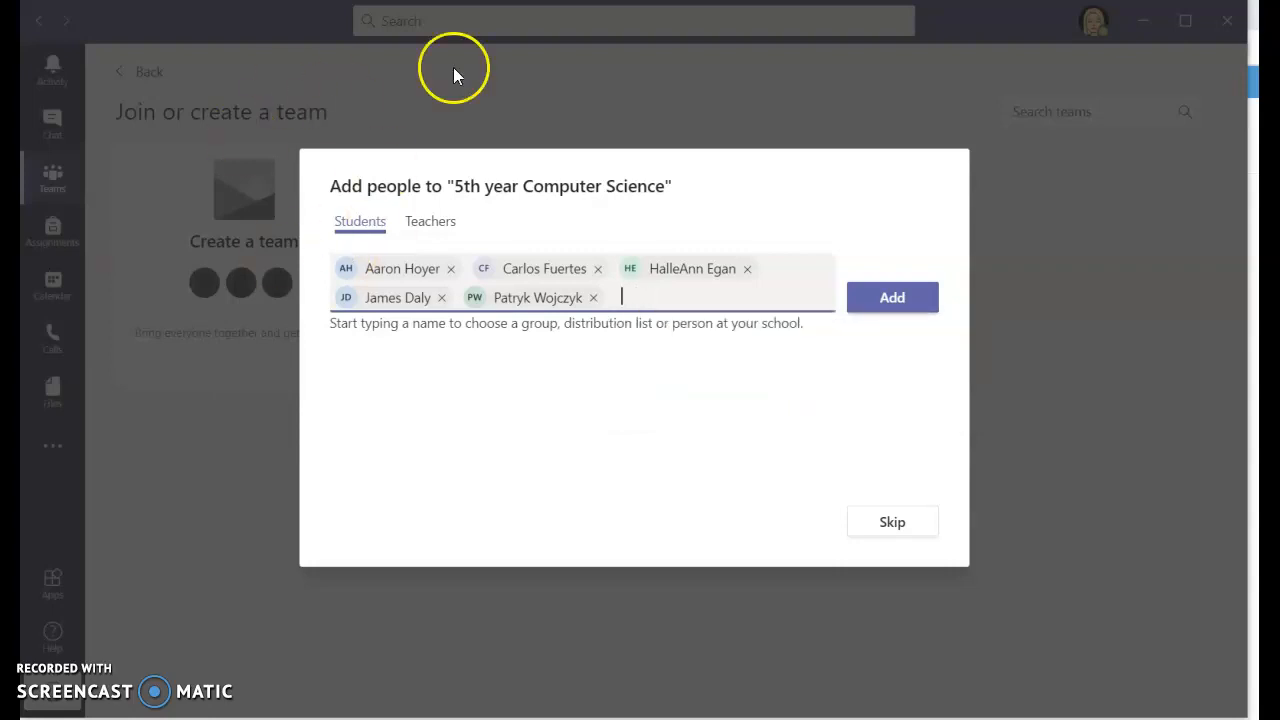
- Find the second teacher by name and add them to the class team as a teacher
{"action": "left_click", "coordinate": [441, 234]}
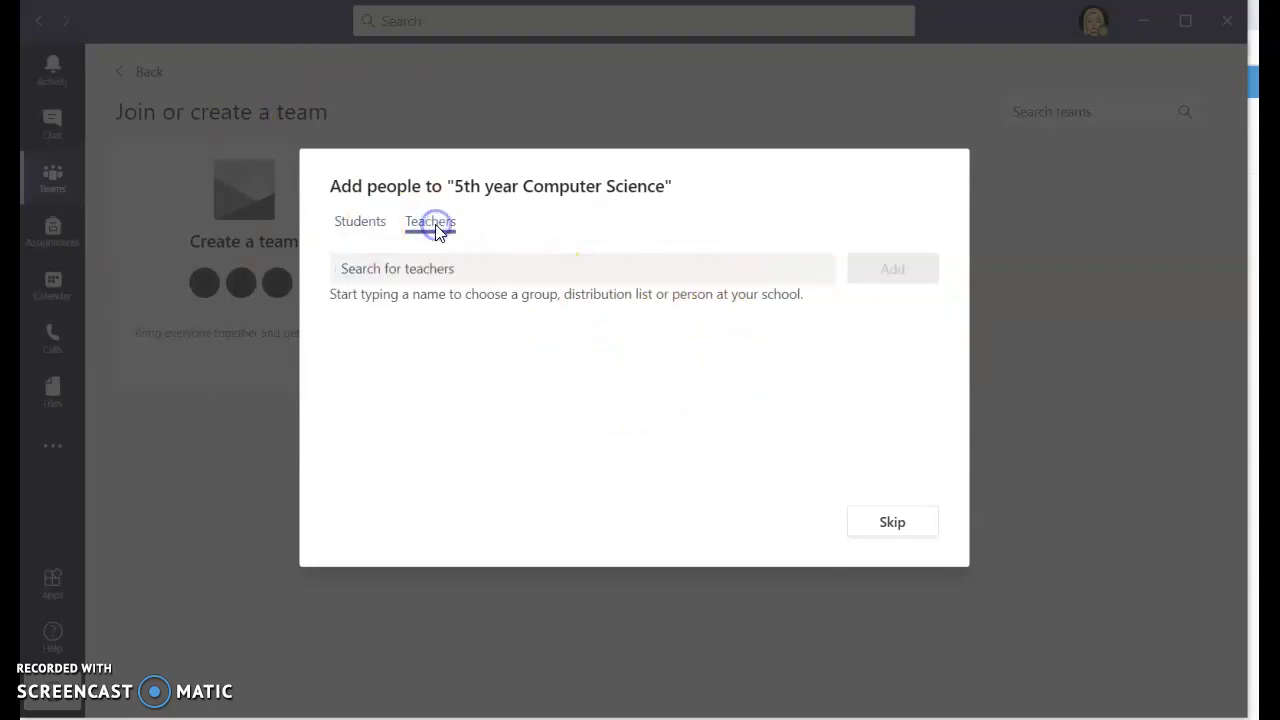
{"action": "left_click", "coordinate": [413, 267]}
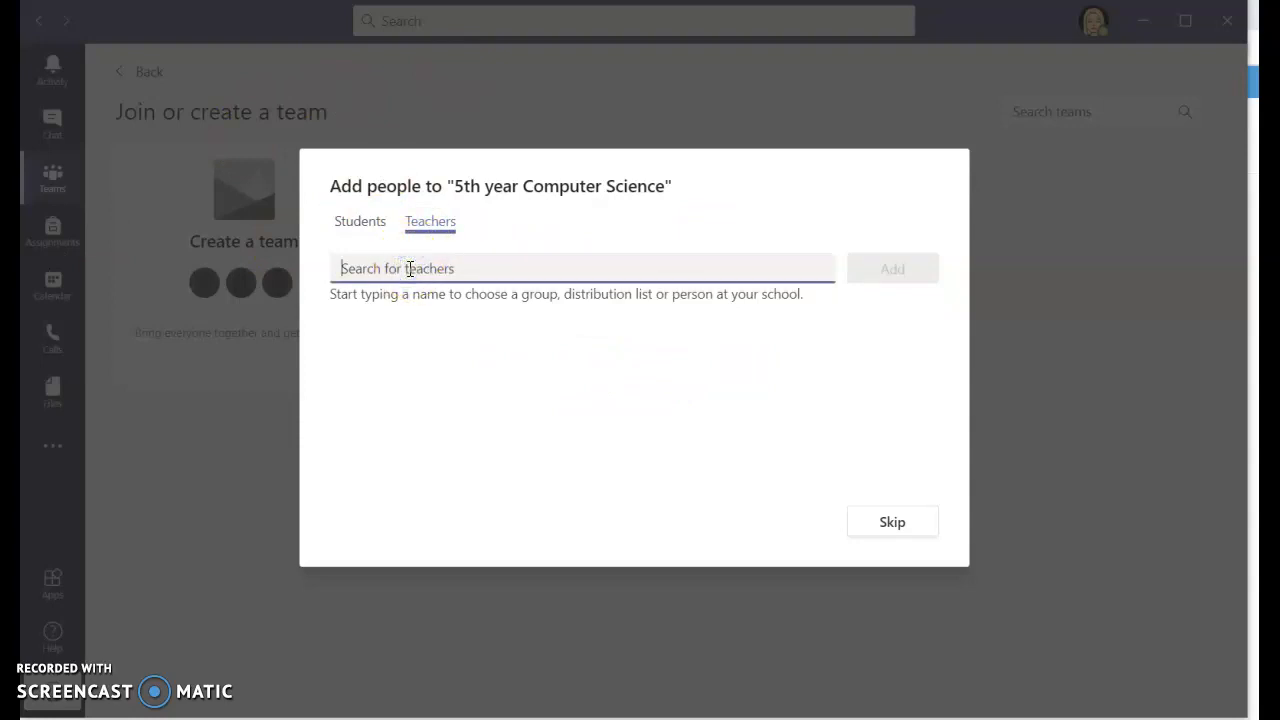
{"action": "type", "text": "irene"}
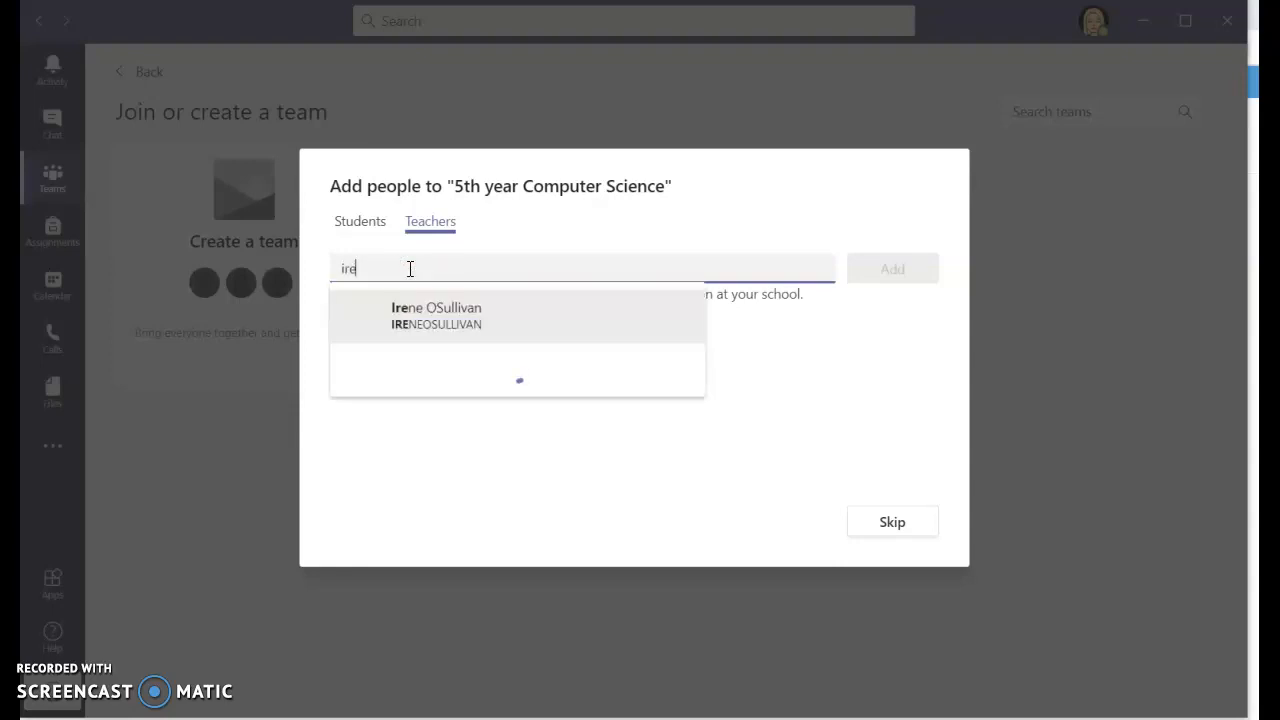
{"action": "key", "text": "BackSpace"}
{"action": "key", "text": "BackSpace"}
{"action": "key", "text": "BackSpace"}
{"action": "key", "text": "BackSpace"}
{"action": "key", "text": "BackSpace"}
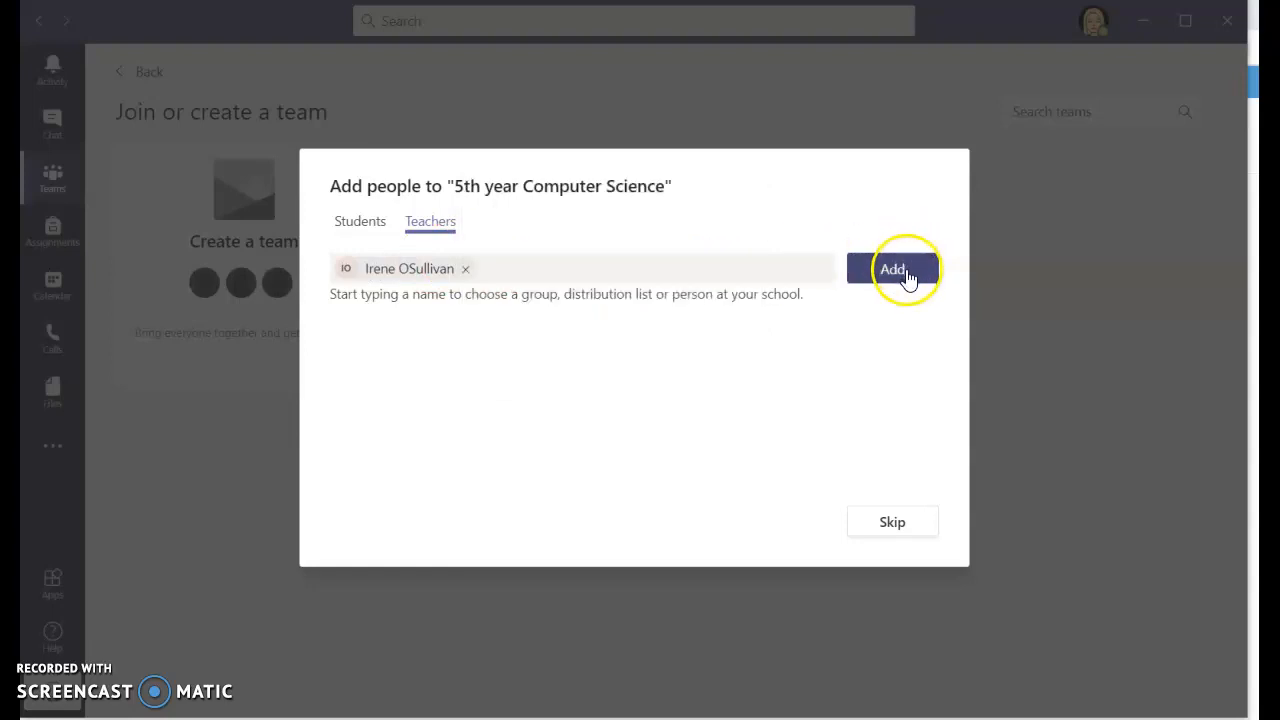
{"action": "left_click", "coordinate": [907, 277]}
- Add the seven selected students to the class team and finish adding people after checking the student and teacher lists
{"action": "left_click", "coordinate": [340, 225]}
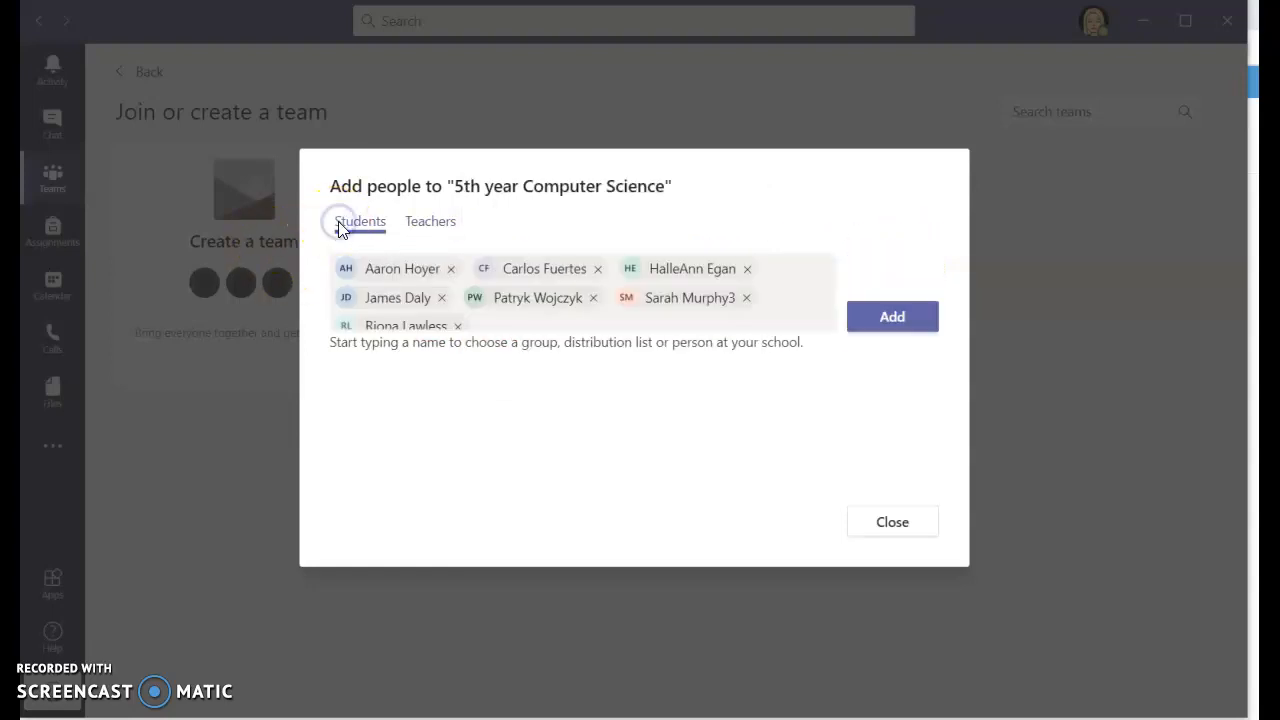
{"action": "left_click", "coordinate": [909, 326]}
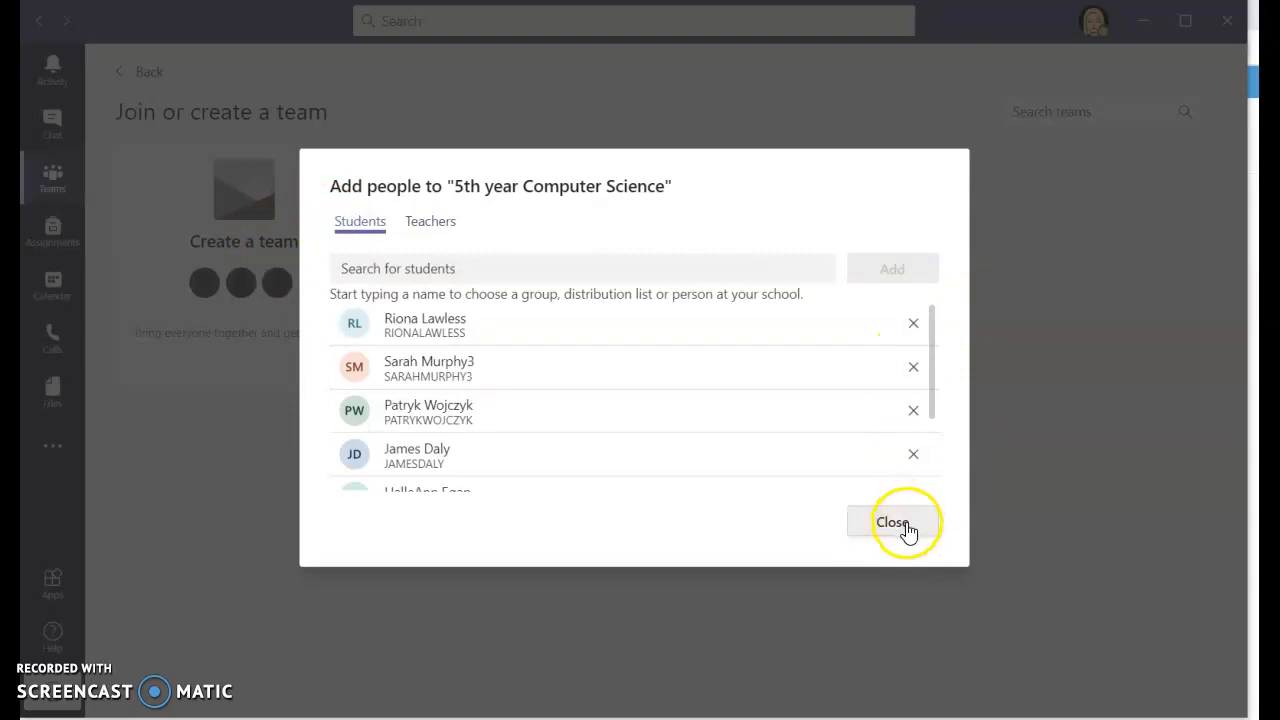
{"action": "scroll", "coordinate": [400, 415], "scroll_direction": "down", "scroll_amount": 3}
{"action": "scroll", "coordinate": [402, 410], "scroll_direction": "up", "scroll_amount": 3}
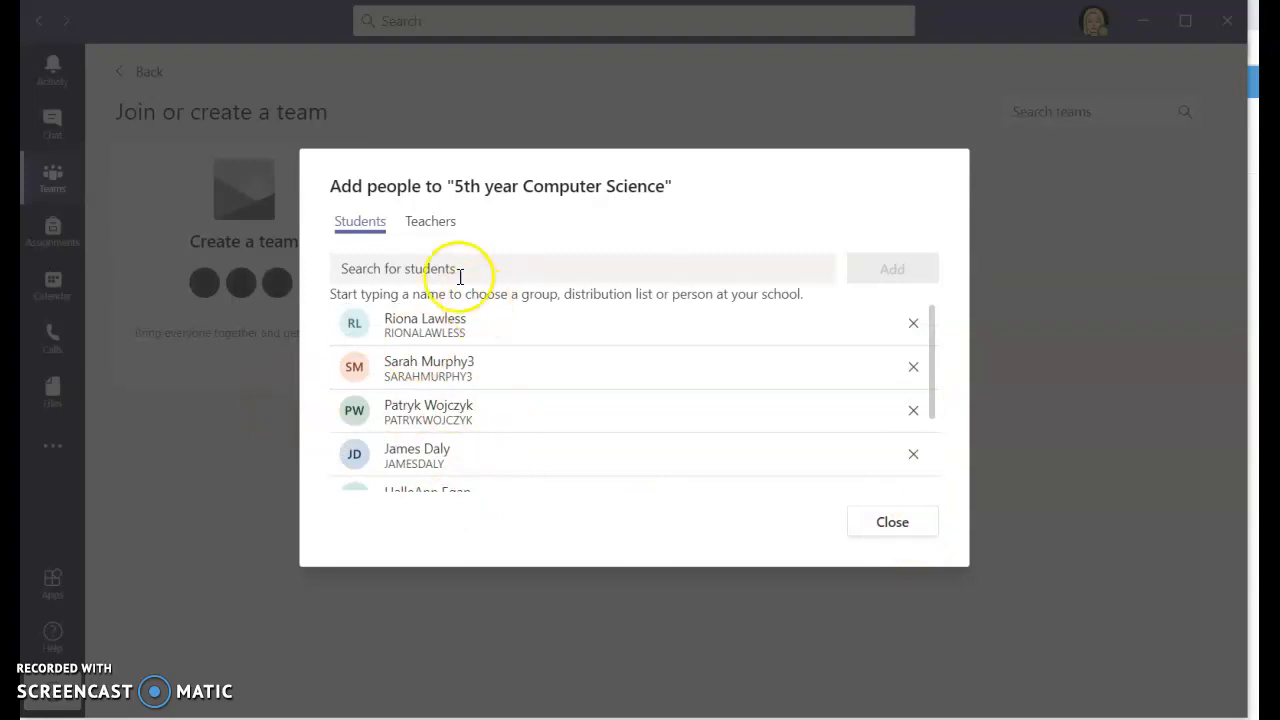
{"action": "left_click", "coordinate": [434, 221]}
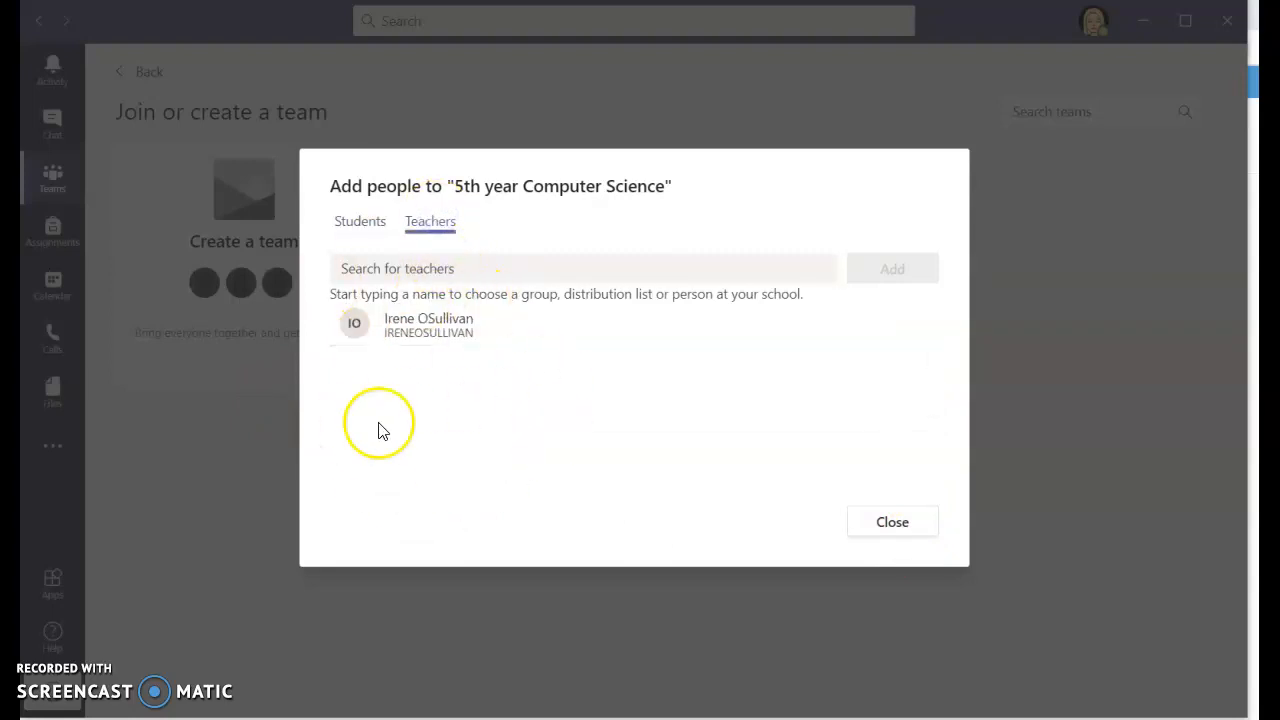
{"action": "left_click", "coordinate": [345, 222]}
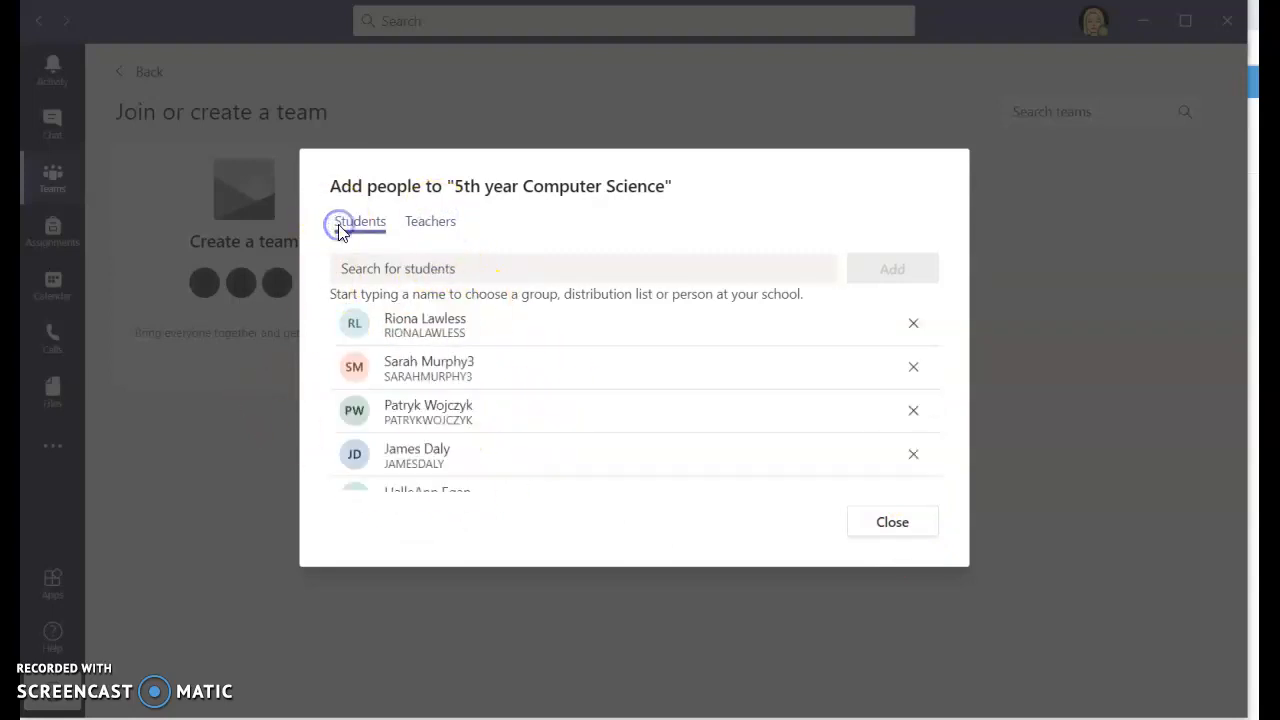
{"action": "left_click", "coordinate": [420, 228]}
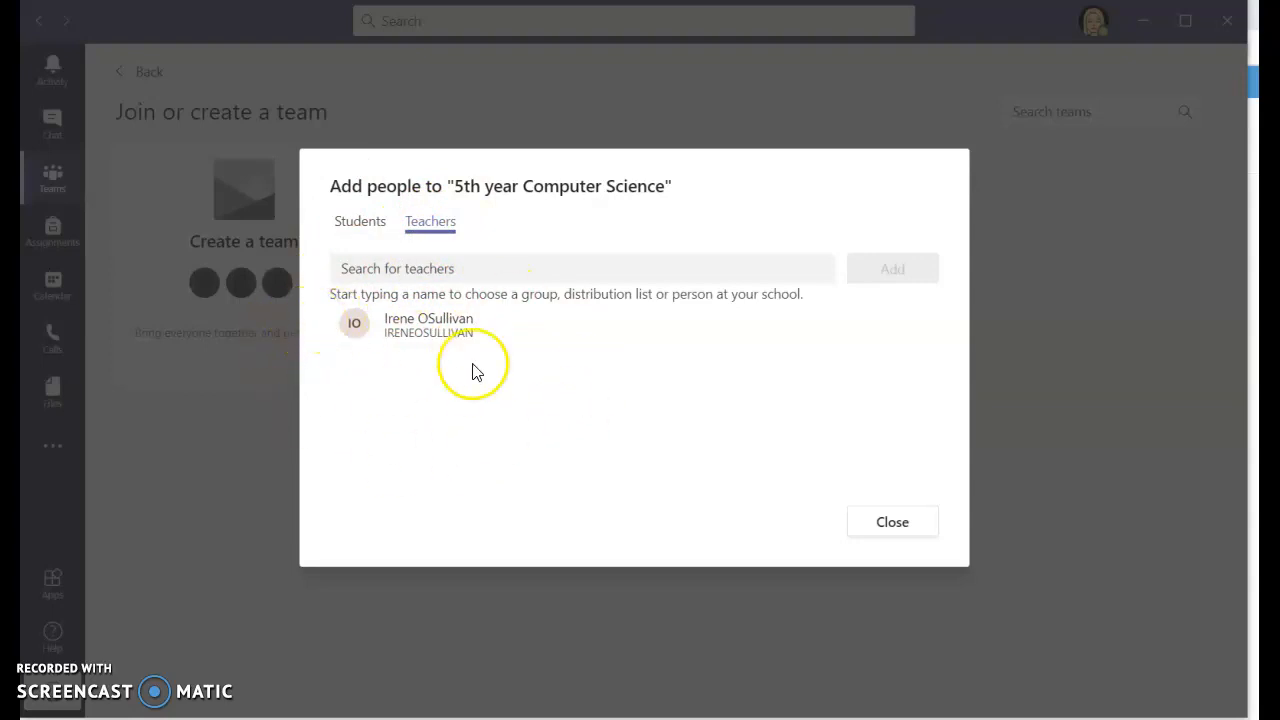
{"action": "left_click", "coordinate": [360, 223]}
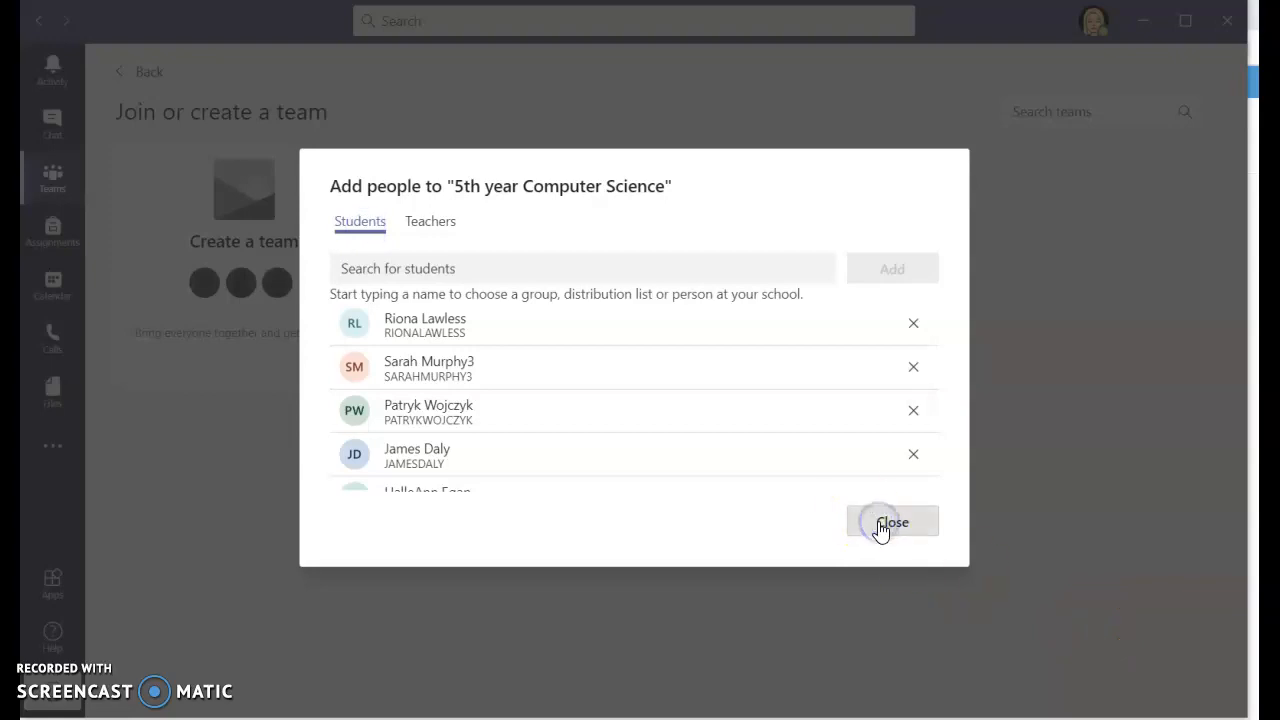
{"action": "left_click", "coordinate": [883, 527]}
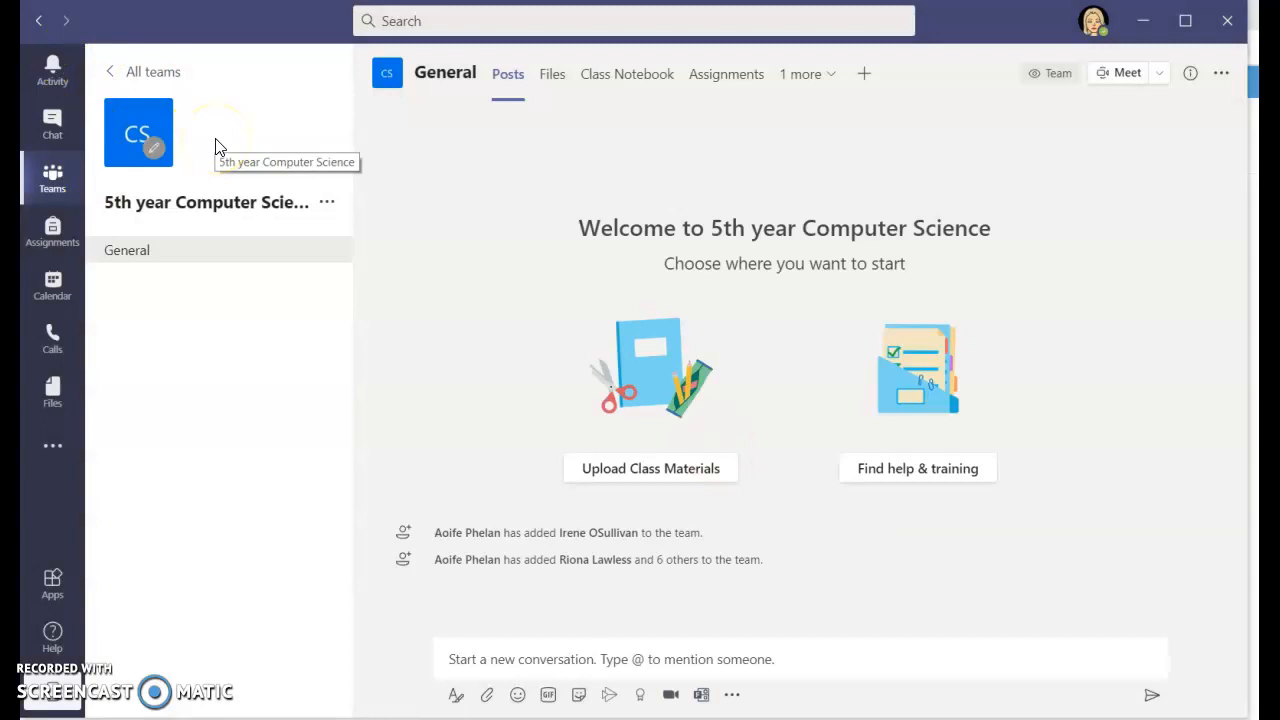
- Edit the class details and choose the blue code-brackets picture as the class avatar
{"action": "left_click", "coordinate": [155, 153]}
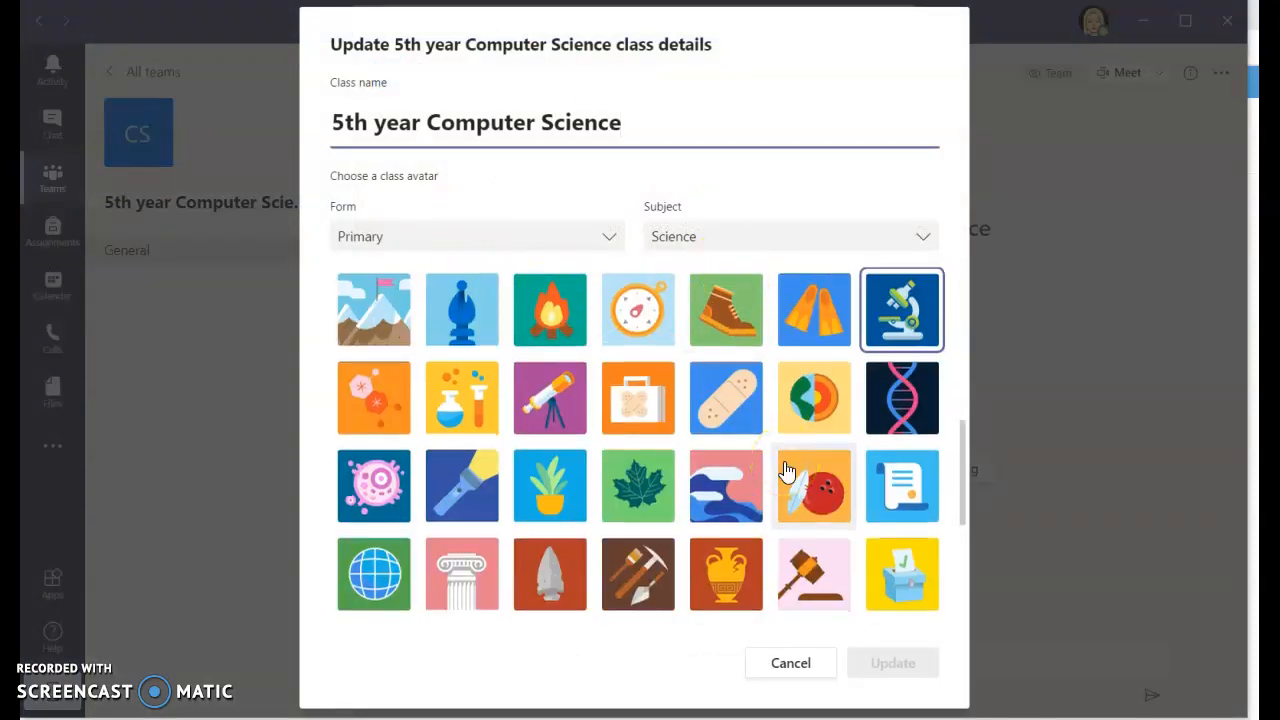
{"action": "scroll", "coordinate": [787, 470], "scroll_direction": "down", "scroll_amount": 5}
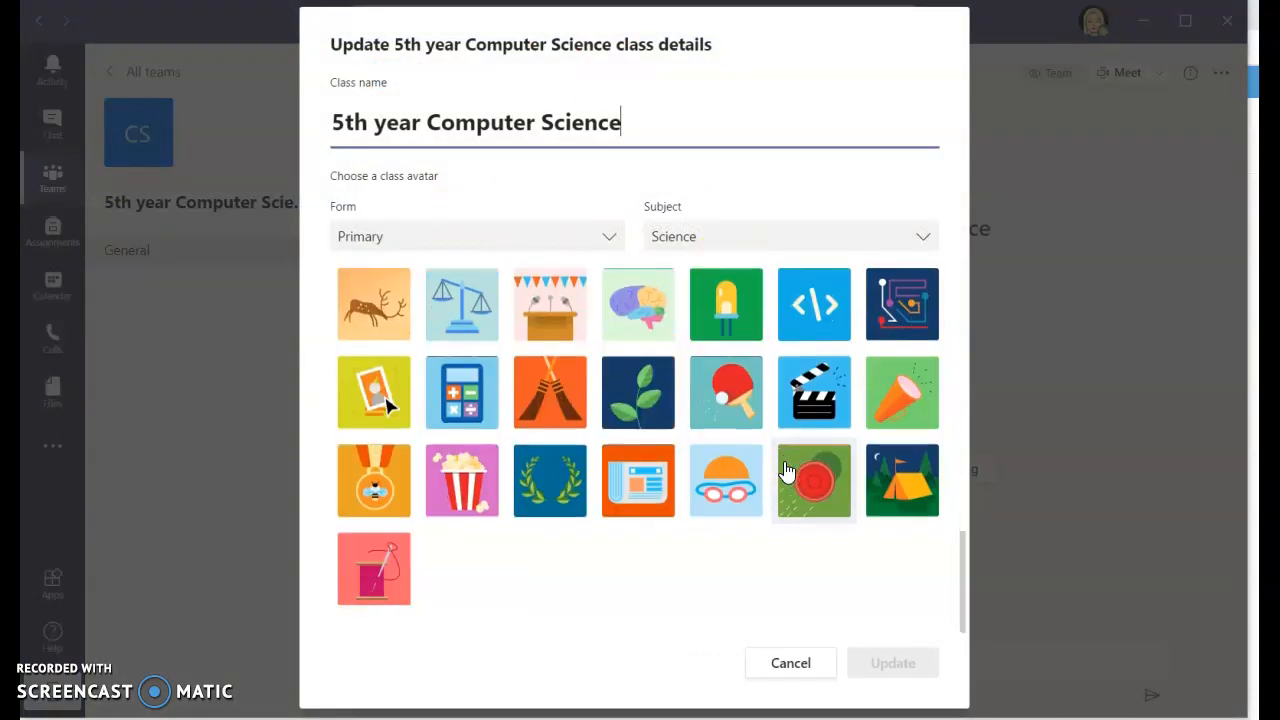
{"action": "scroll", "coordinate": [784, 470], "scroll_direction": "up", "scroll_amount": 8}
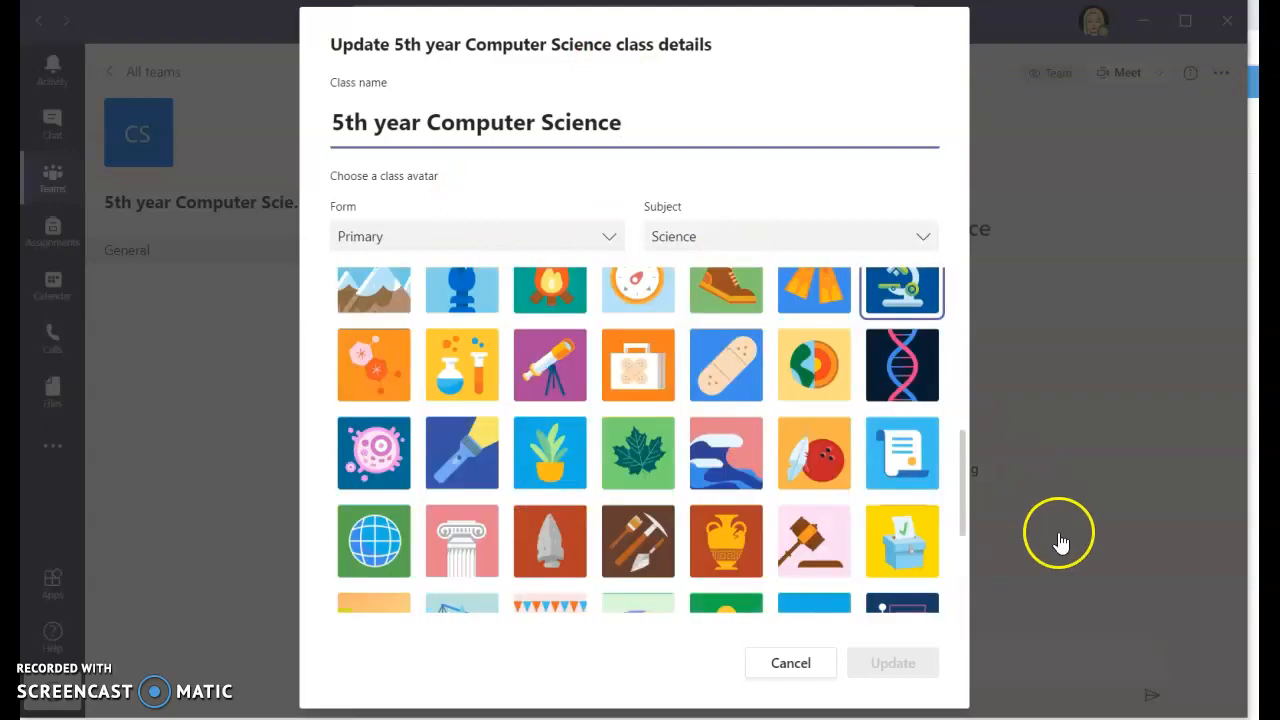
{"action": "scroll", "coordinate": [784, 450], "scroll_direction": "down", "scroll_amount": 5}
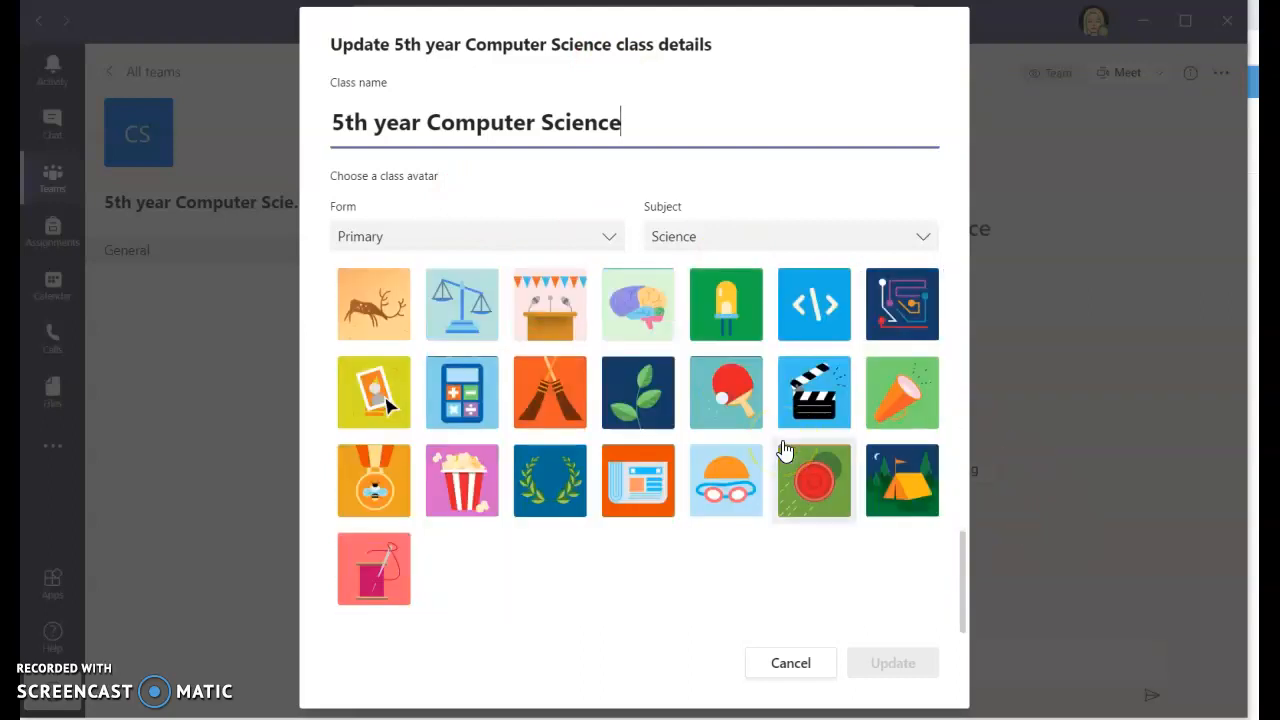
{"action": "left_click", "coordinate": [814, 304]}
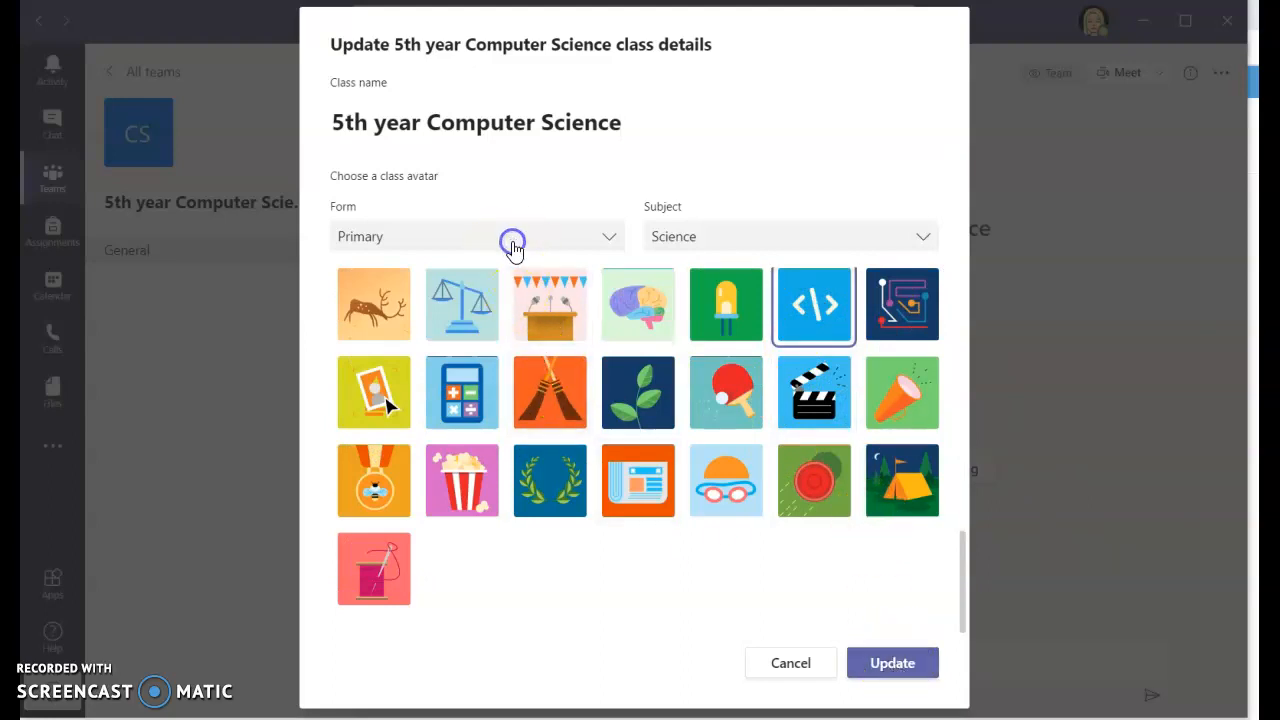
- Set the class form to Post-secondary and the subject to Other, and update the class details
{"action": "left_click", "coordinate": [511, 242]}
{"action": "left_click", "coordinate": [406, 362]}
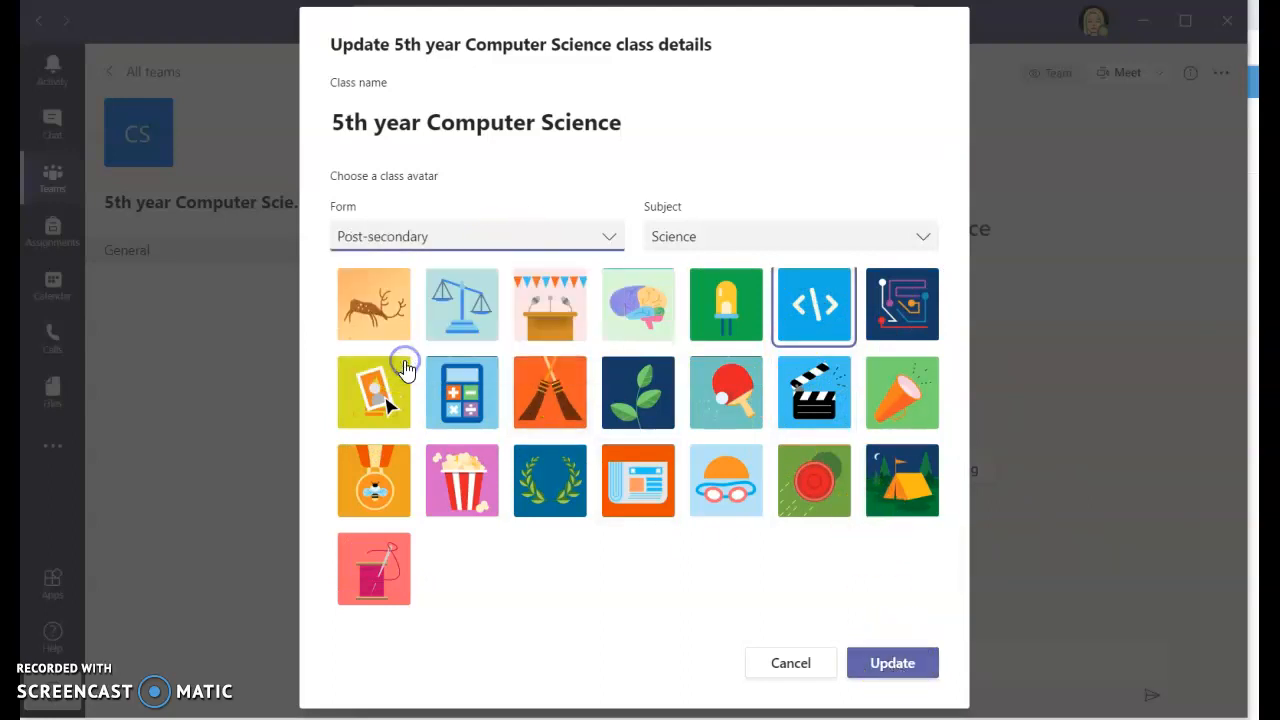
{"action": "left_click", "coordinate": [727, 236]}
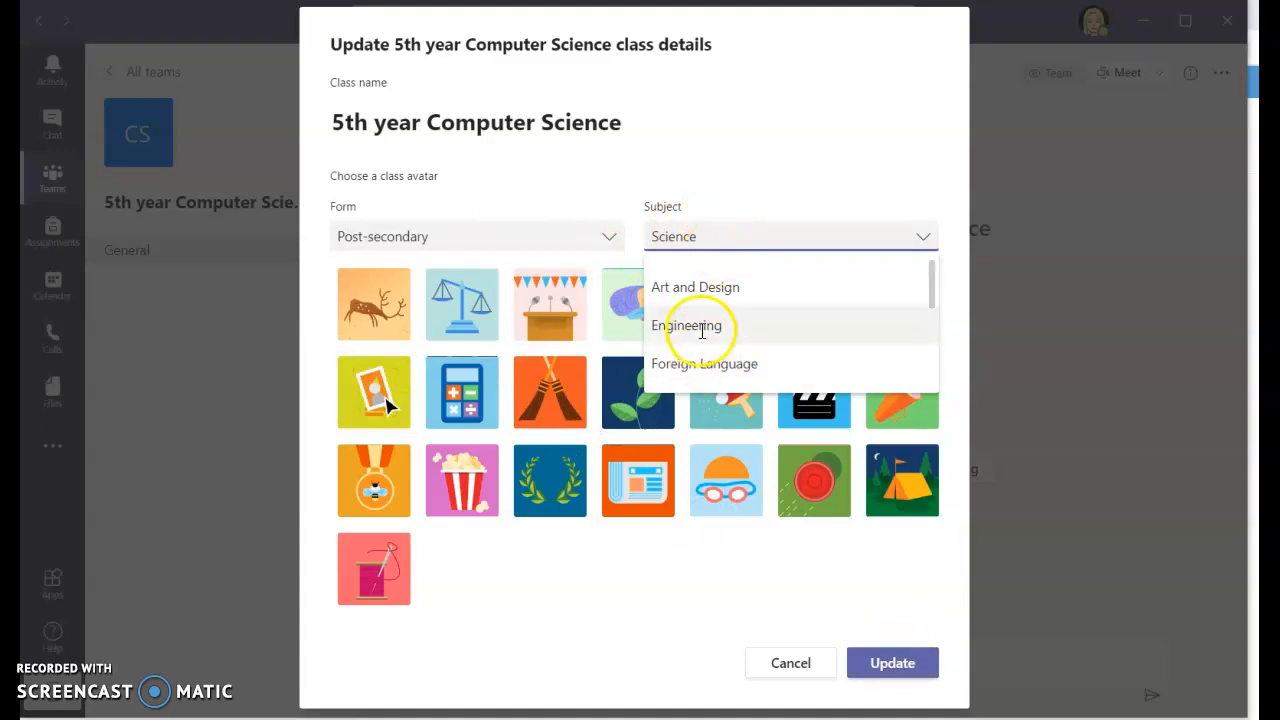
{"action": "scroll", "coordinate": [703, 338], "scroll_direction": "down", "scroll_amount": 5}
{"action": "left_click", "coordinate": [668, 362]}
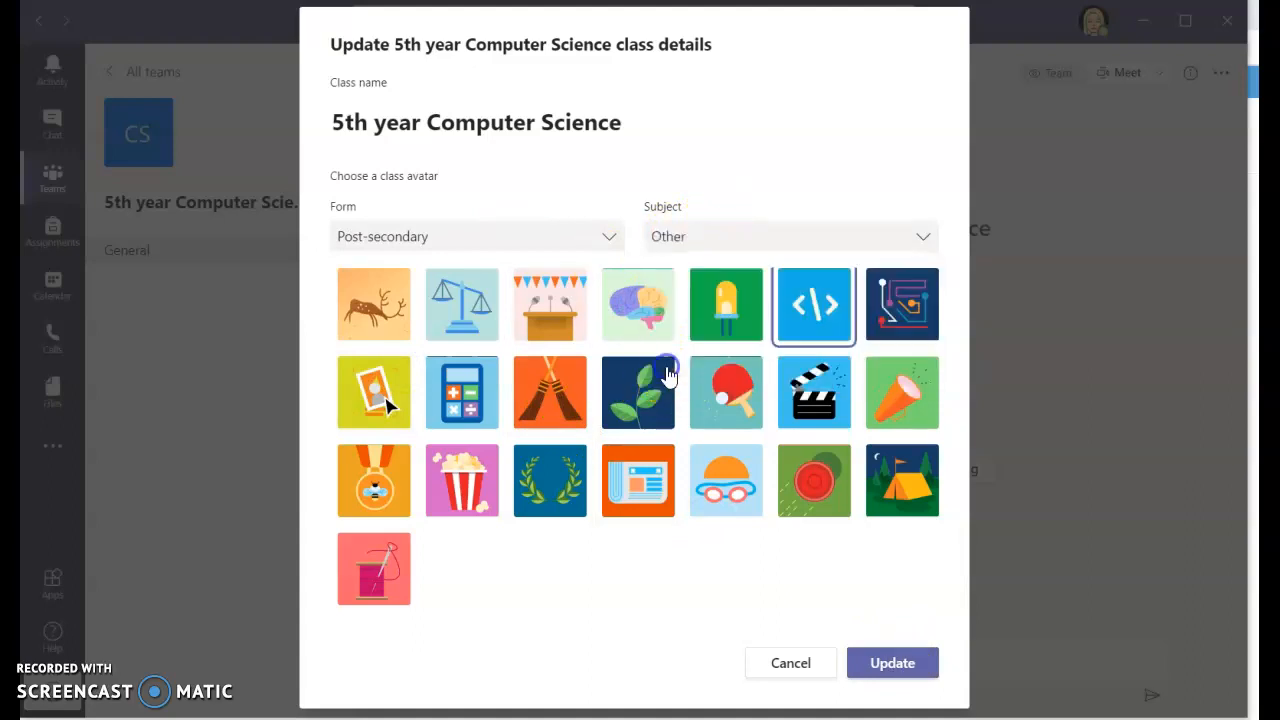
{"action": "left_click", "coordinate": [898, 677]}
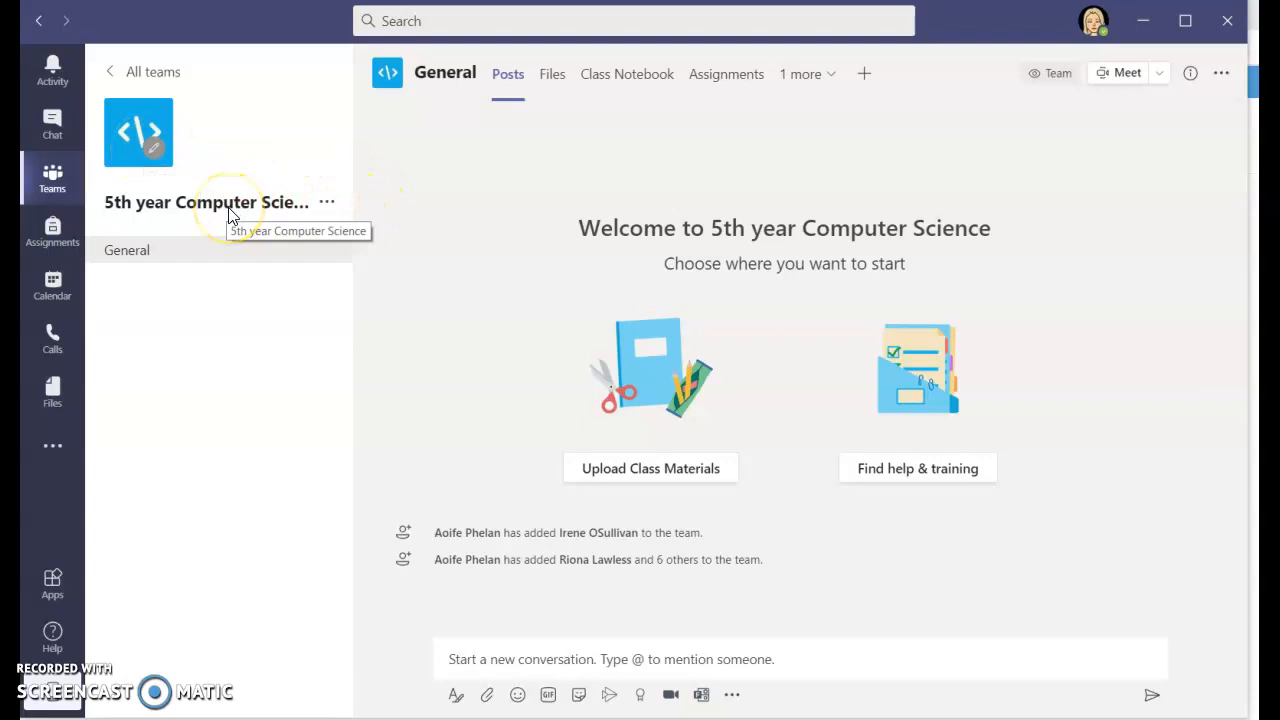
{"action": "left_click", "coordinate": [327, 202]}
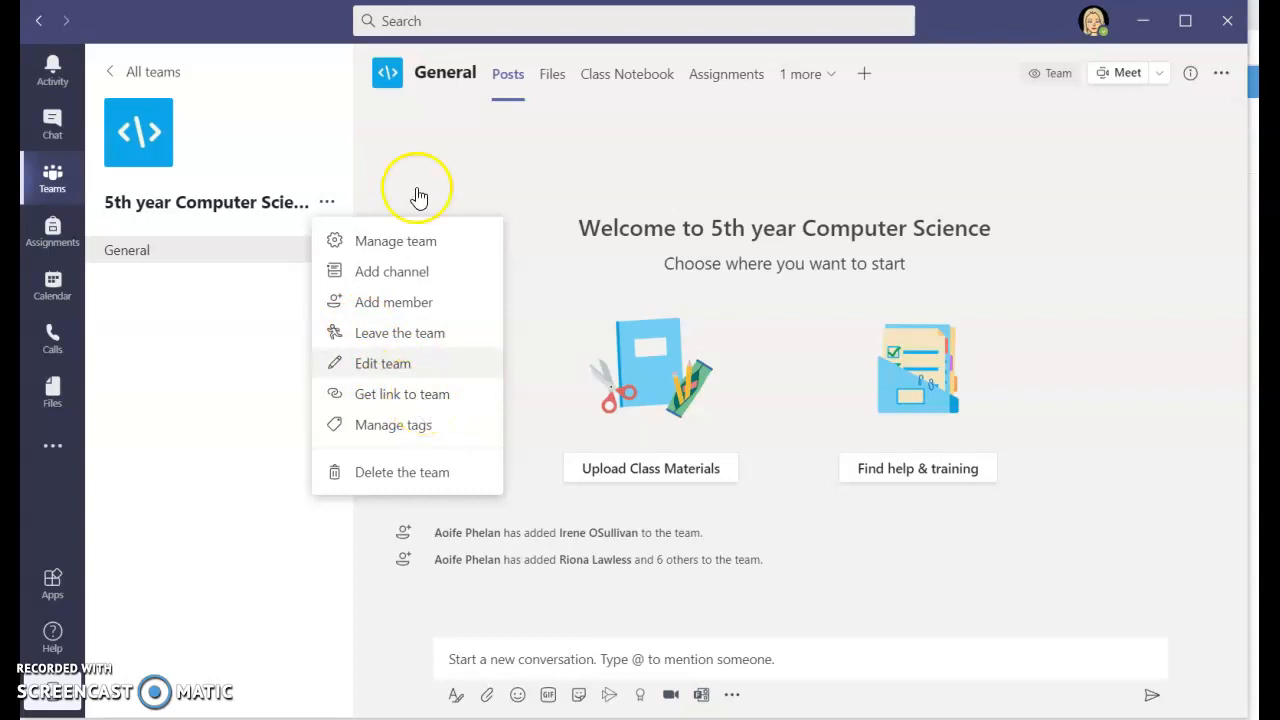
{"action": "left_click", "coordinate": [209, 322]}
{"action": "left_click", "coordinate": [327, 204]}
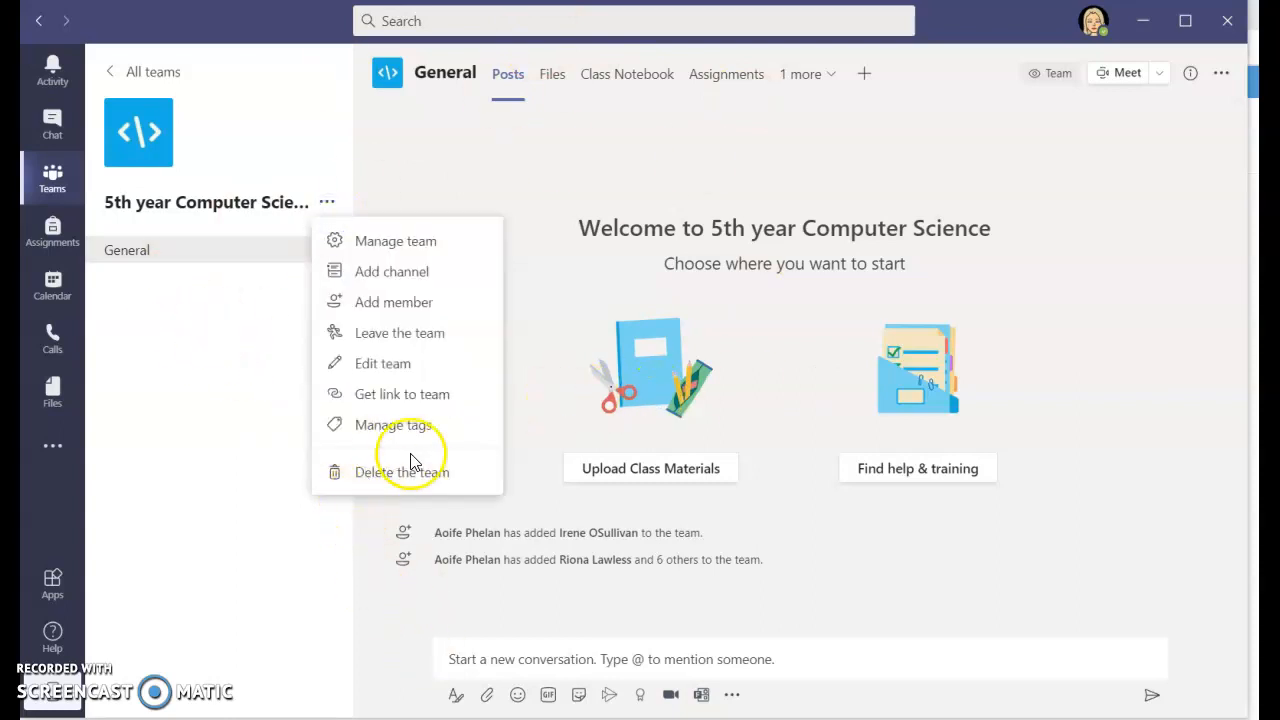
{"action": "left_click", "coordinate": [194, 298]}
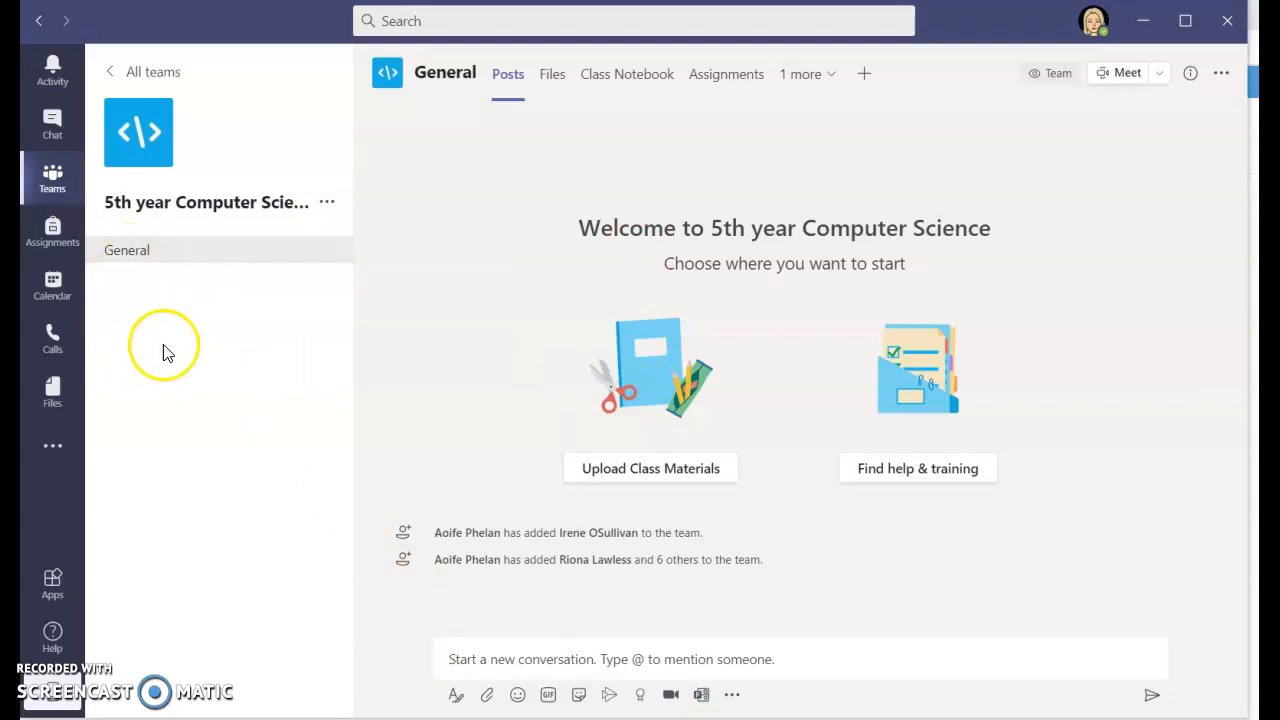
{"action": "left_click", "coordinate": [214, 416]}
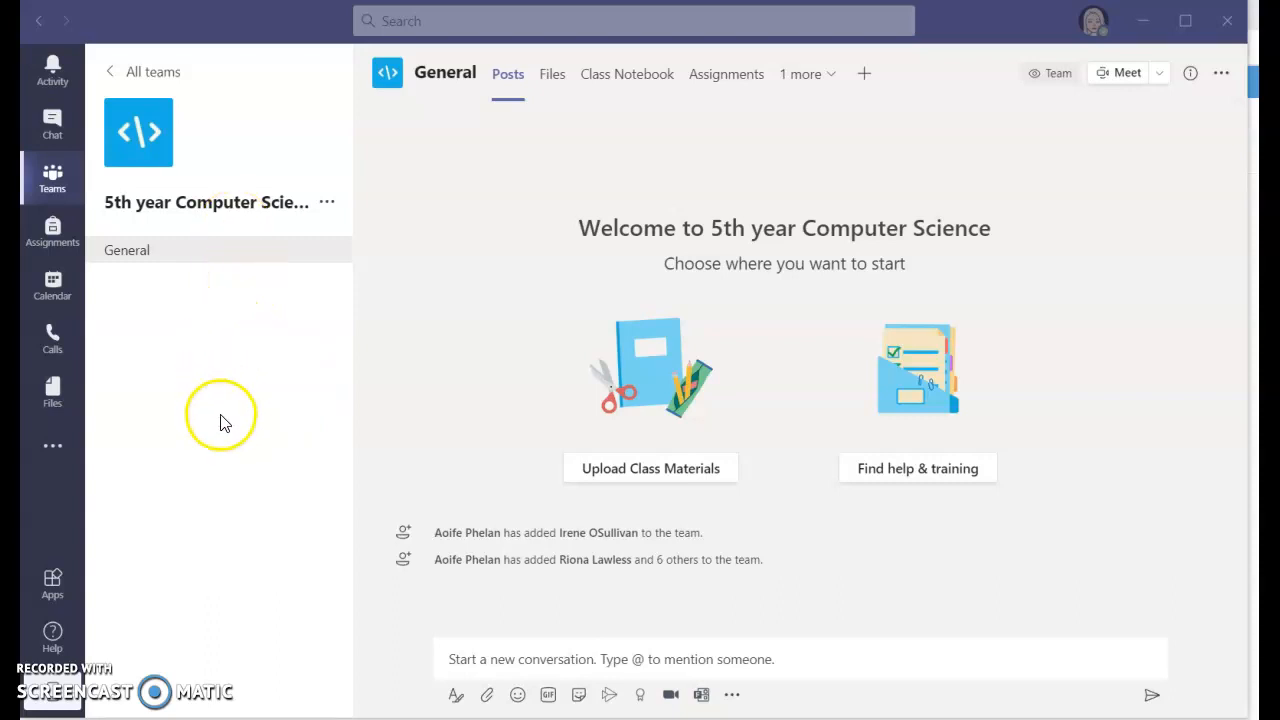
- Start a new channel for the class team named "Strand 1" with the description "Algorithms and Theory"
{"action": "left_click", "coordinate": [327, 206]}
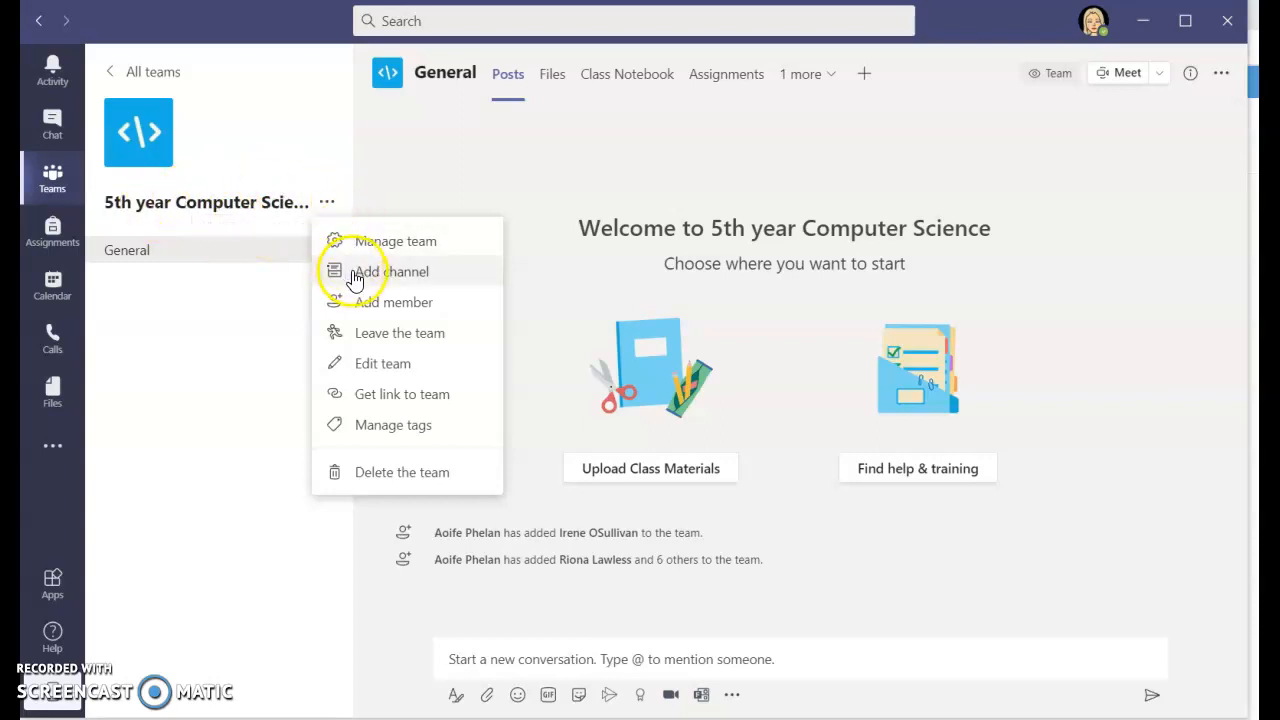
{"action": "left_click", "coordinate": [390, 272]}
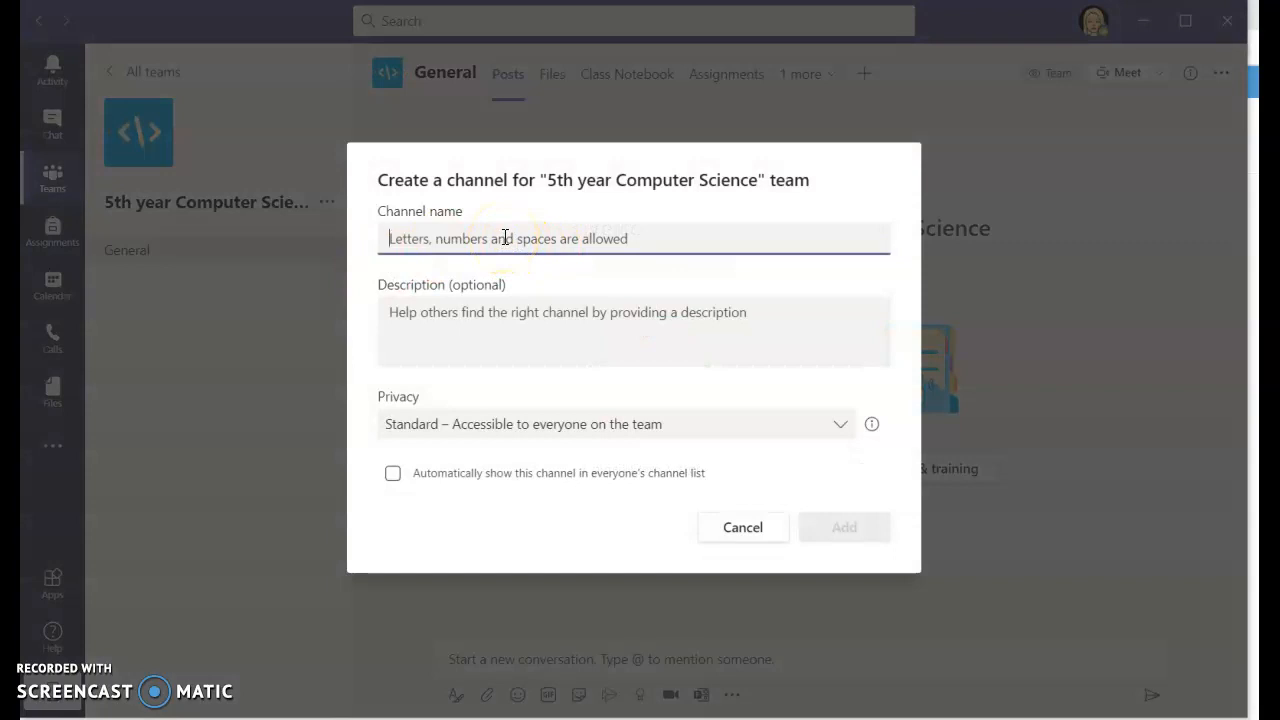
{"action": "type", "text": "Strand 1"}
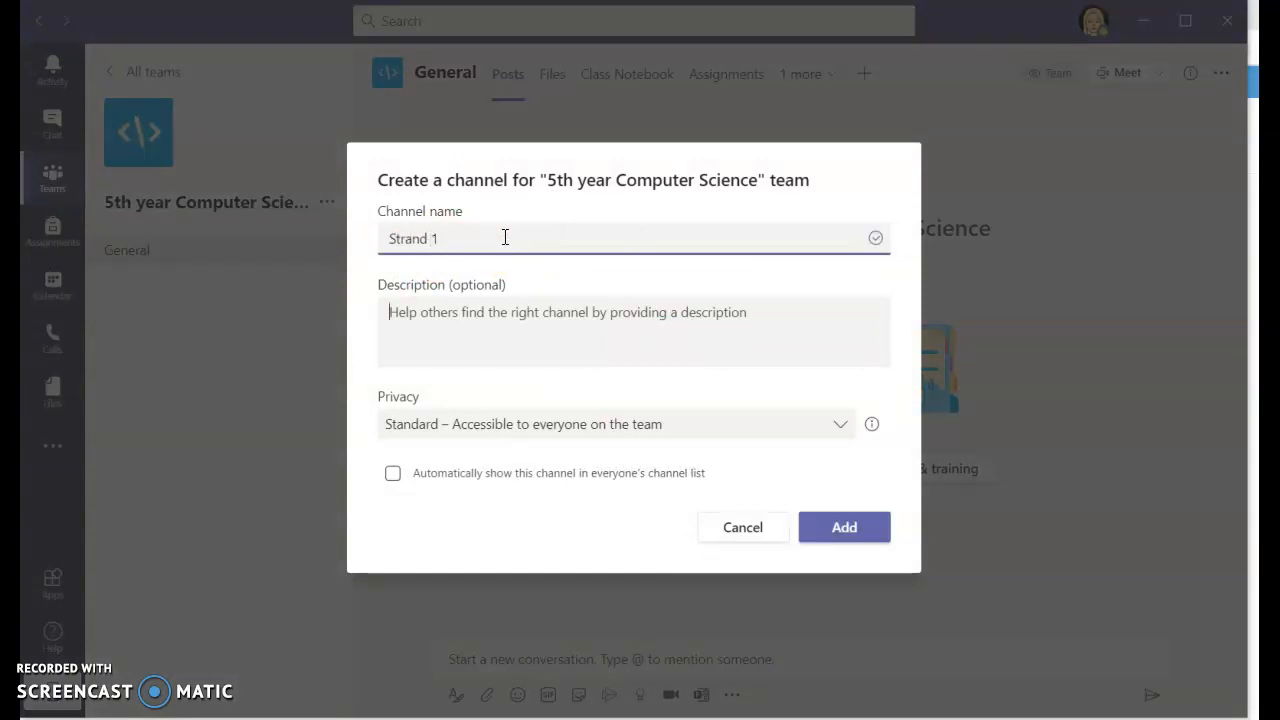
{"action": "key", "text": "Tab"}
{"action": "type", "text": "algorithms and Theory"}
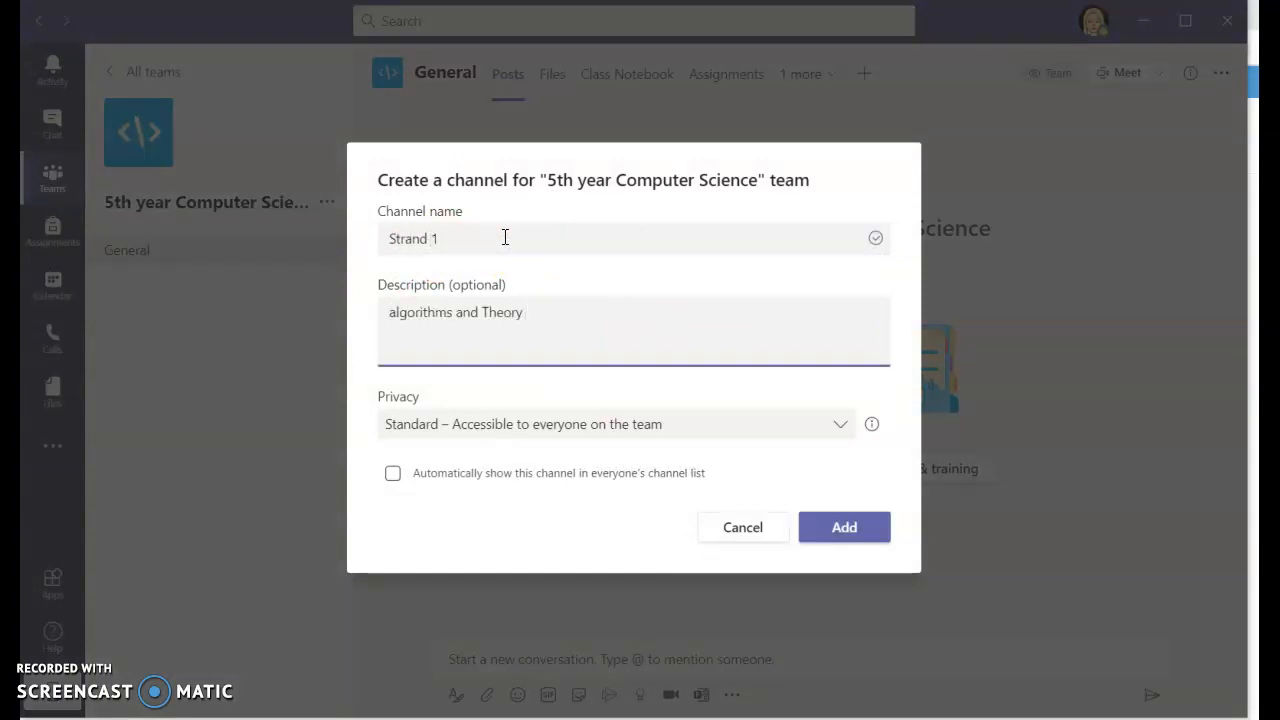
{"action": "left_click", "coordinate": [396, 313]}
{"action": "key", "text": "BackSpace"}
{"action": "type", "text": "A"}
{"action": "left_click", "coordinate": [550, 328]}
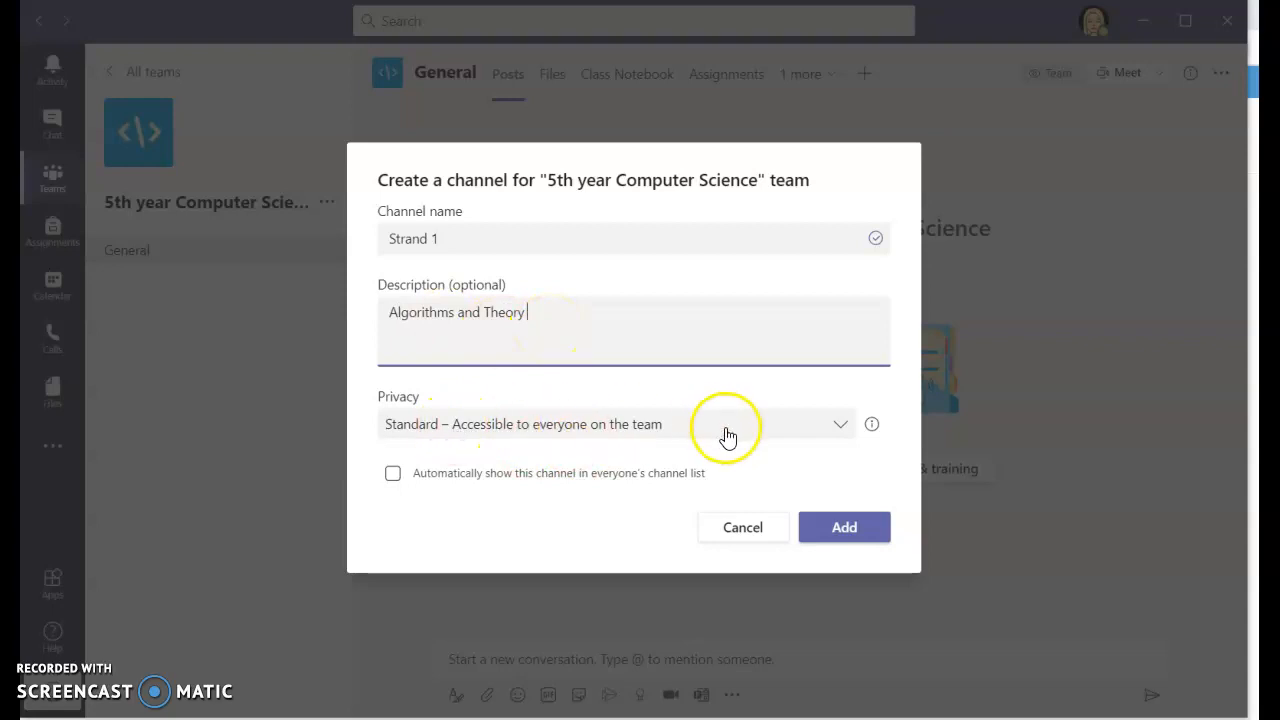
- Keep the channel's privacy as Standard, show it automatically in everyone's channel list, and add it to the team
{"action": "left_click", "coordinate": [770, 436]}
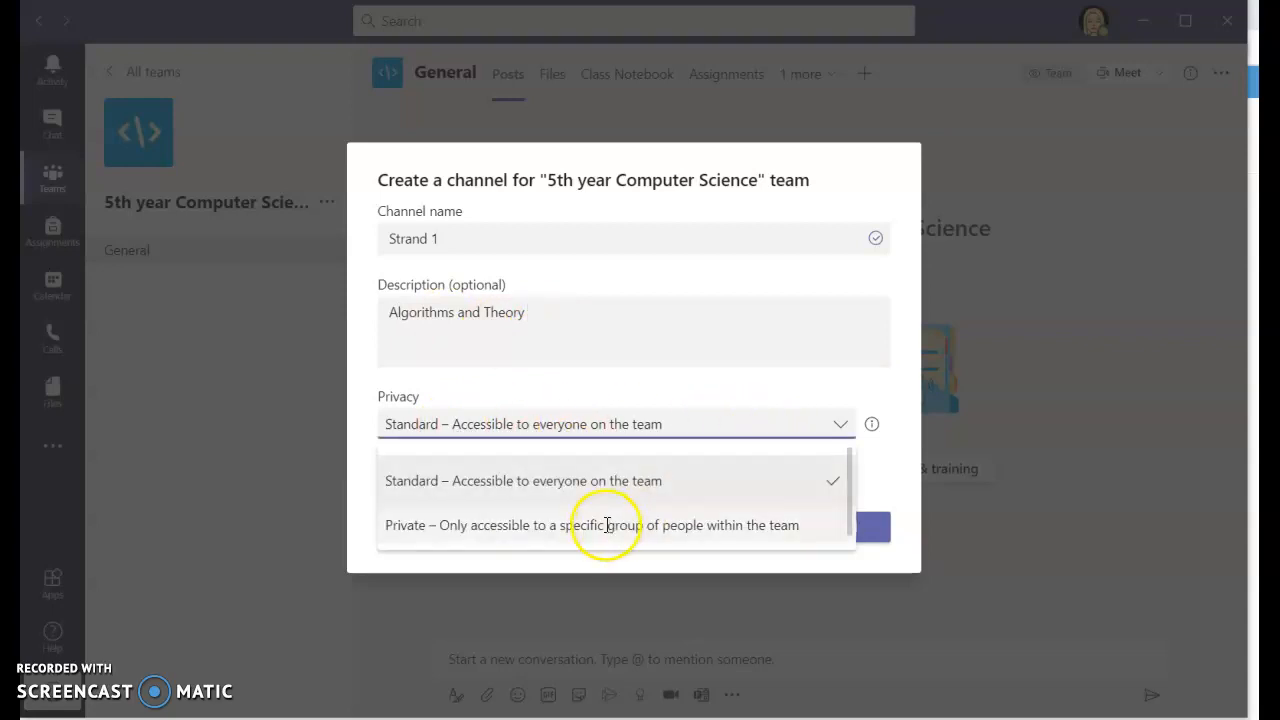
{"action": "left_click", "coordinate": [589, 480]}
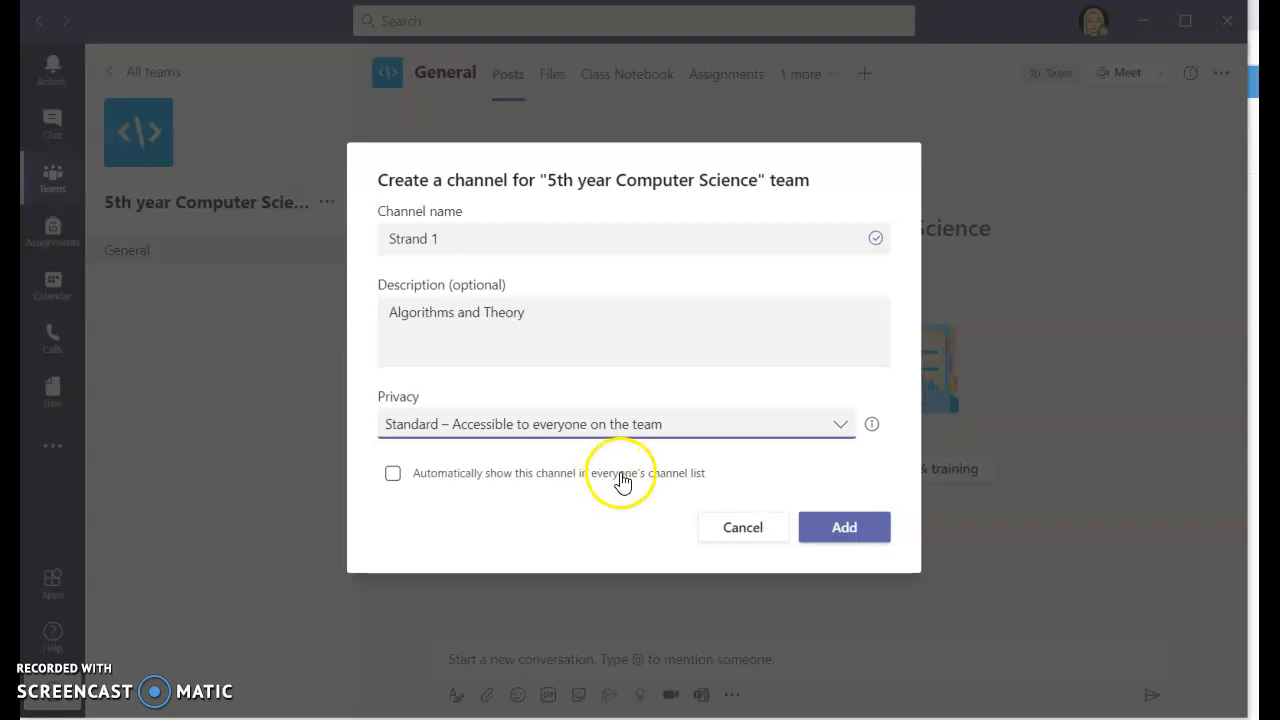
{"action": "left_click", "coordinate": [620, 480]}
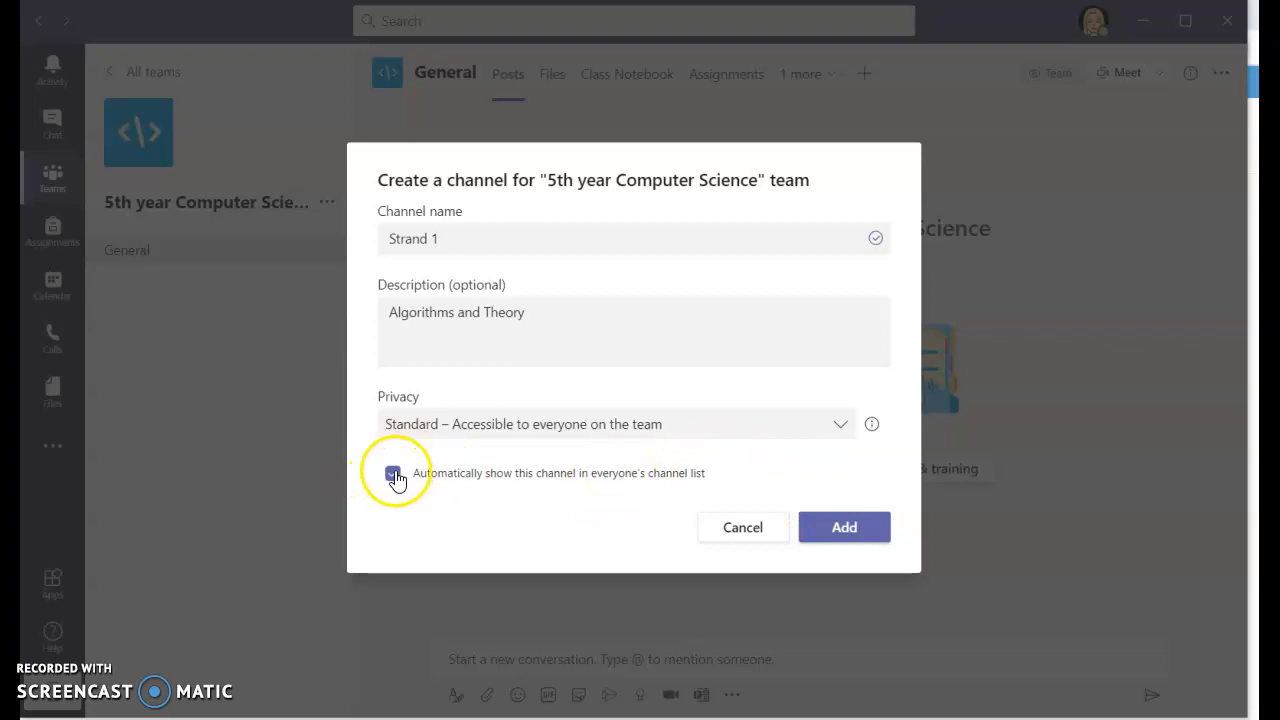
{"action": "left_click", "coordinate": [870, 545]}
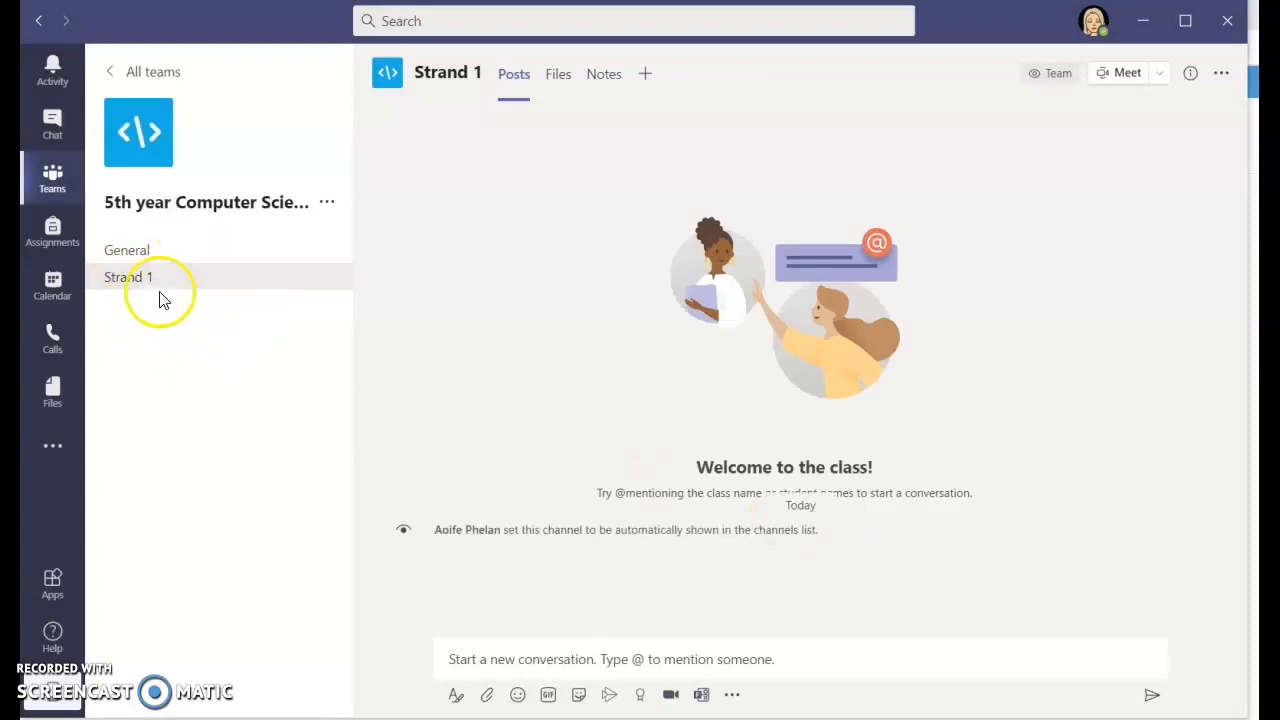
- Post the message "Hello, and welcome to 5th year Computer Science." in the Strand 1 channel
{"action": "left_click", "coordinate": [607, 660]}
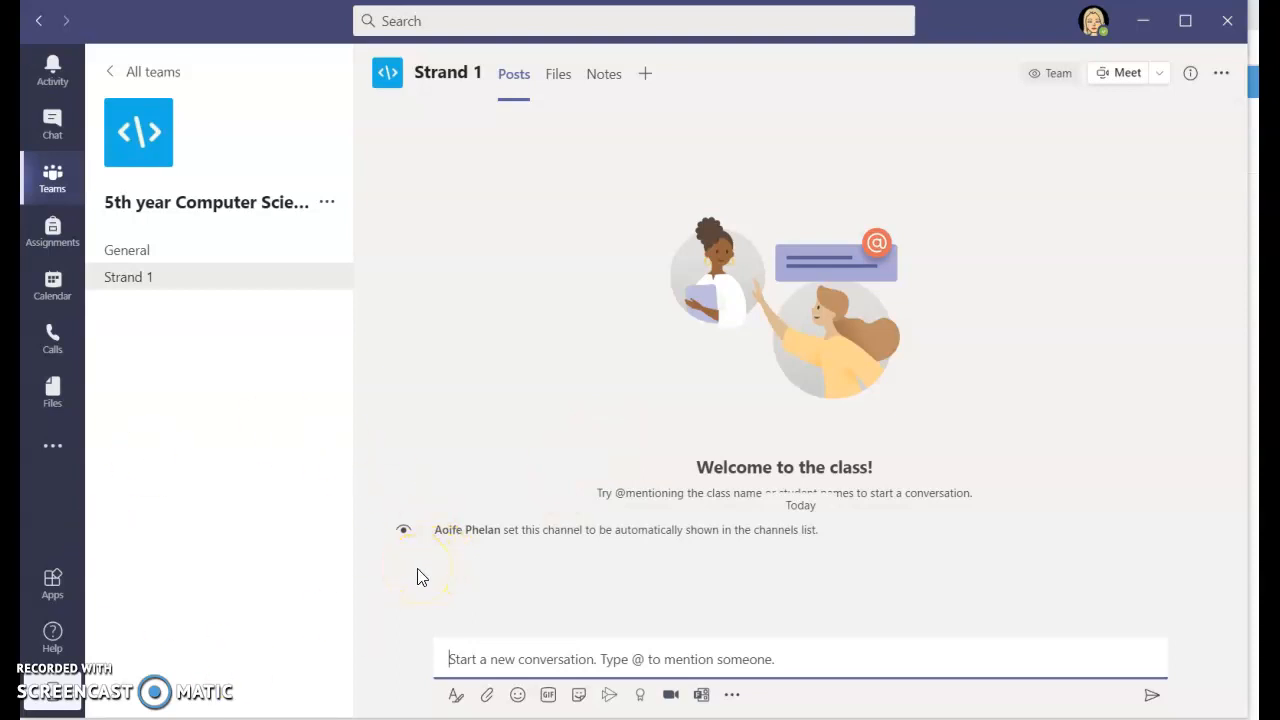
{"action": "type", "text": "Hel"}
{"action": "type", "text": "lo, and welcome"}
{"action": "type", "text": " to 5th ye"}
{"action": "type", "text": "ar com"}
{"action": "type", "text": "Comp"}
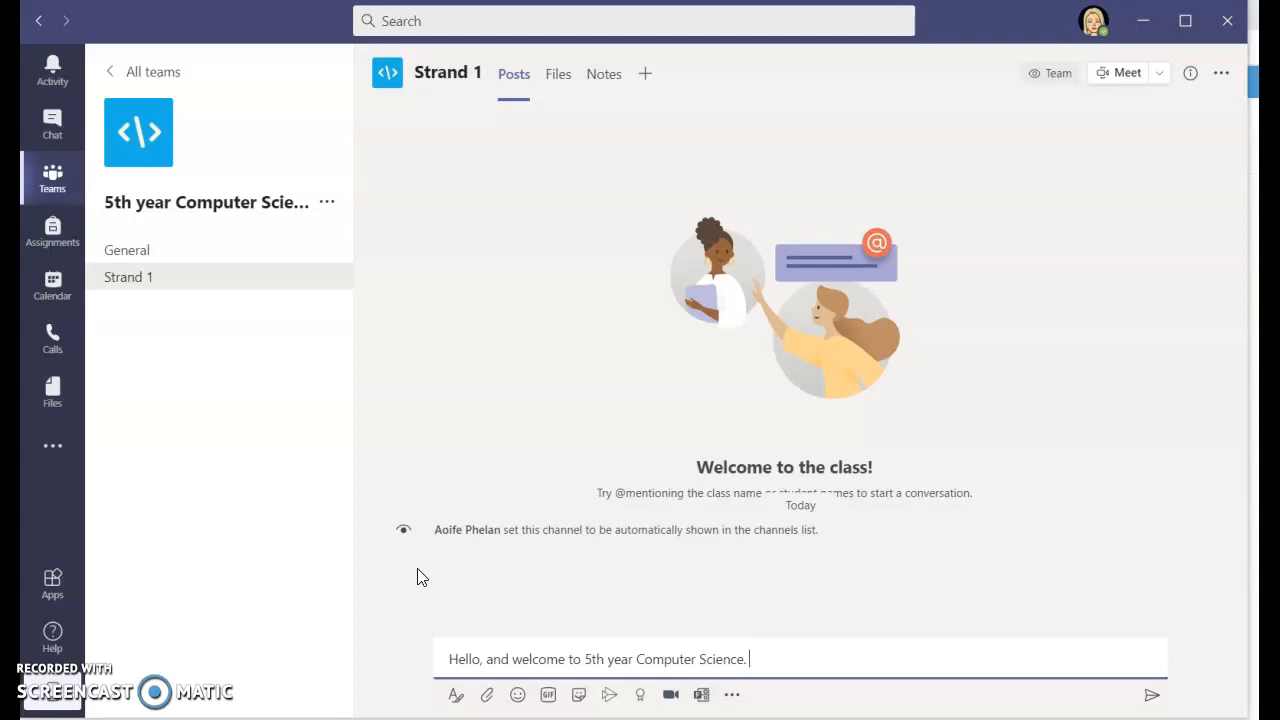
{"action": "key", "text": "Return"}
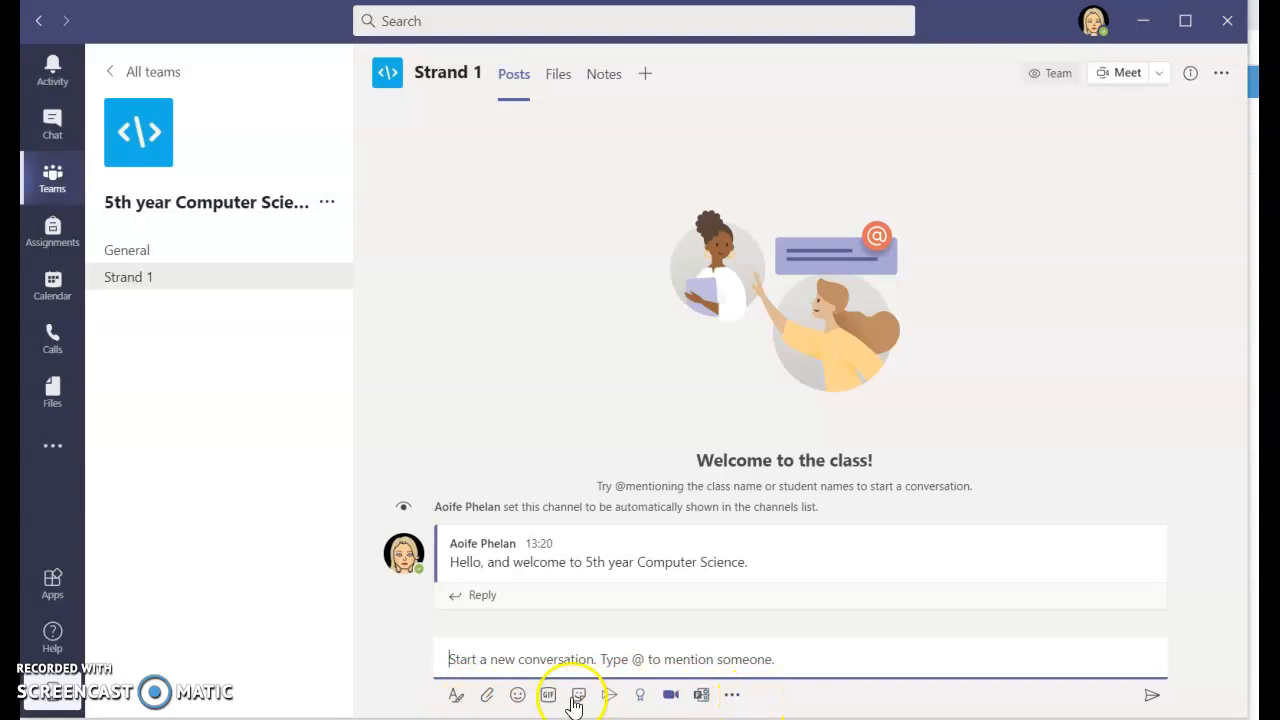
- Expand the formatting options for a new Strand 1 post and attach the LCCS Strand 1 presentation from the computer's Desktop
{"action": "left_click", "coordinate": [457, 697]}
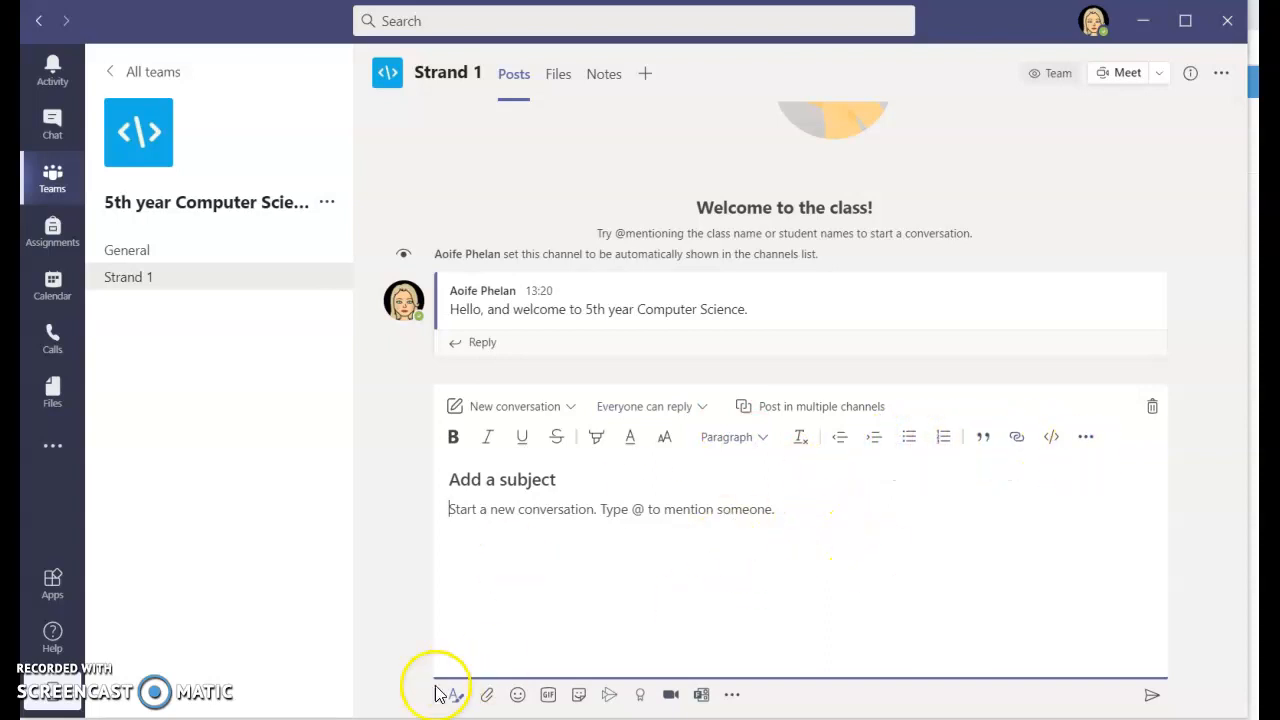
{"action": "left_click", "coordinate": [488, 694]}
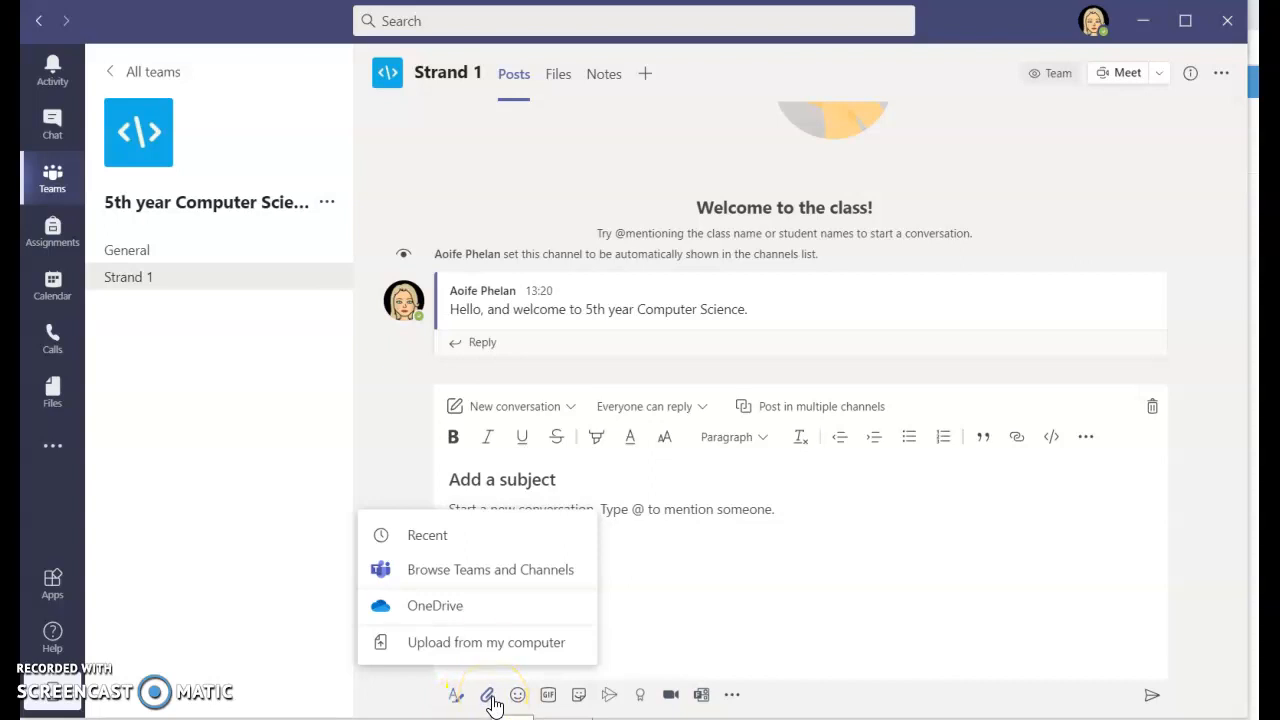
{"action": "left_click", "coordinate": [474, 648]}
{"action": "left_click", "coordinate": [487, 694]}
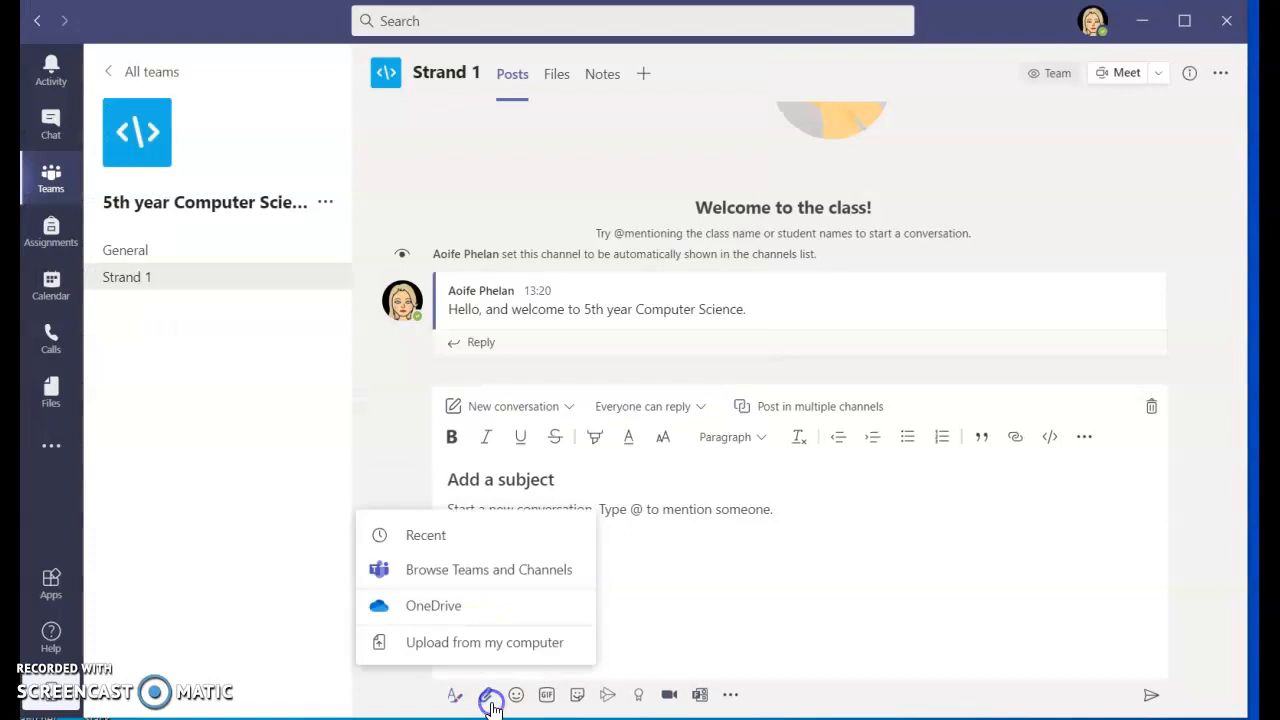
{"action": "left_click", "coordinate": [463, 655]}
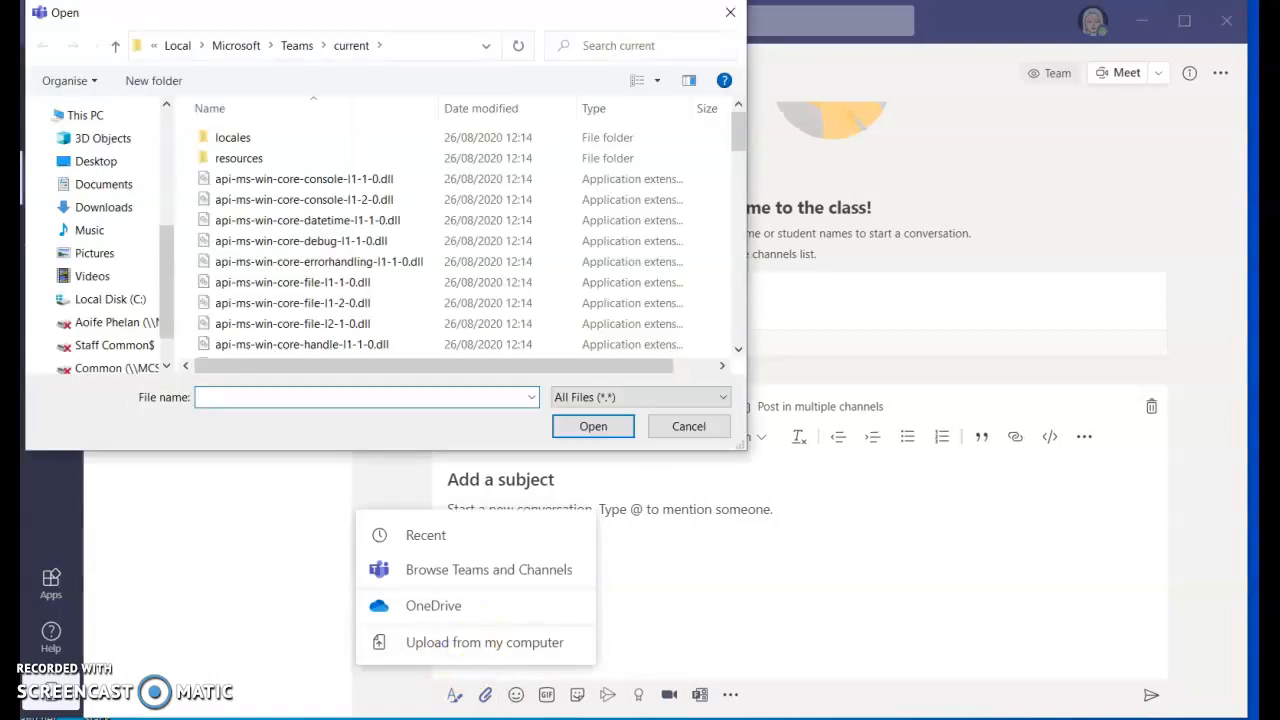
{"action": "left_click", "coordinate": [92, 162]}
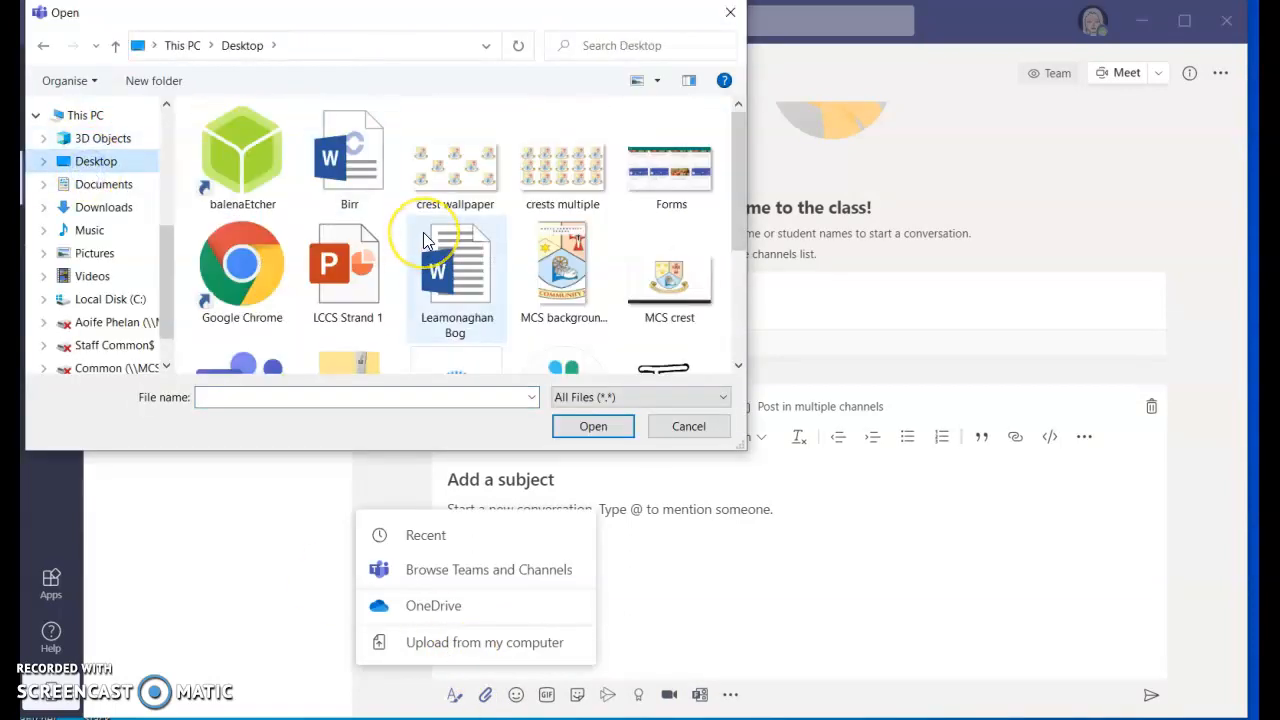
{"action": "scroll", "coordinate": [430, 200], "scroll_direction": "down", "scroll_amount": 2}
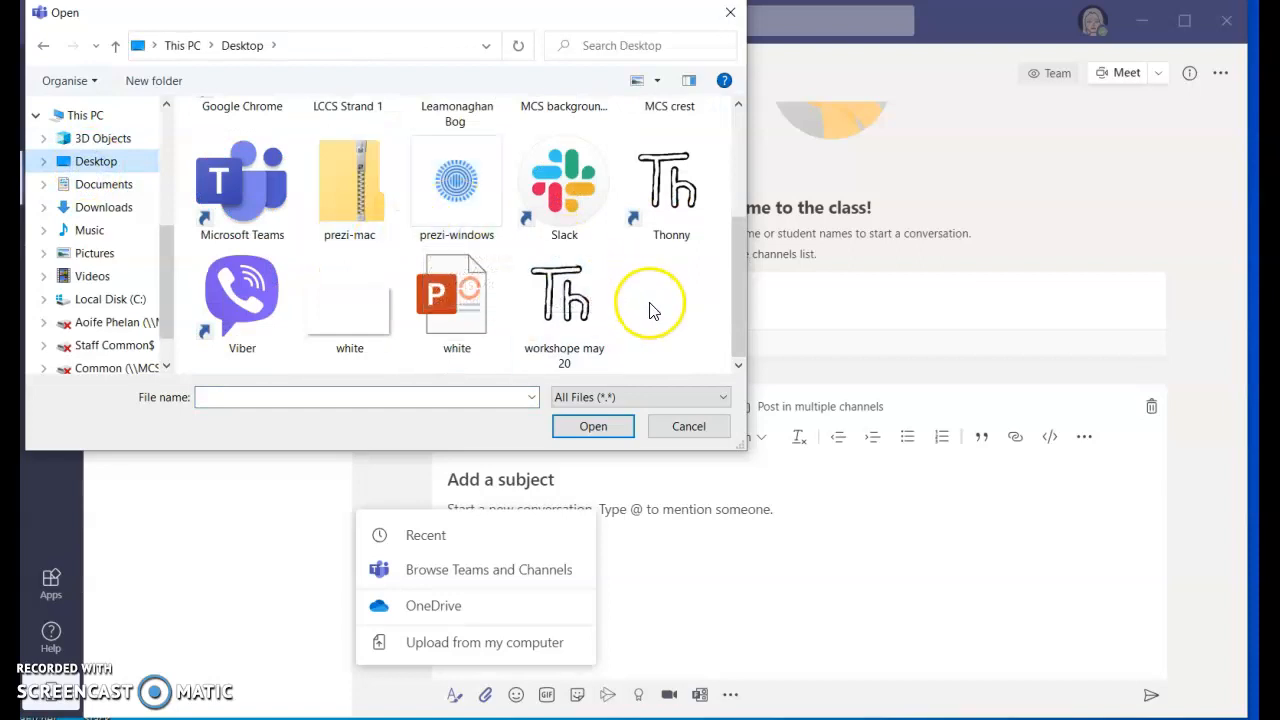
{"action": "scroll", "coordinate": [470, 287], "scroll_direction": "up", "scroll_amount": 2}
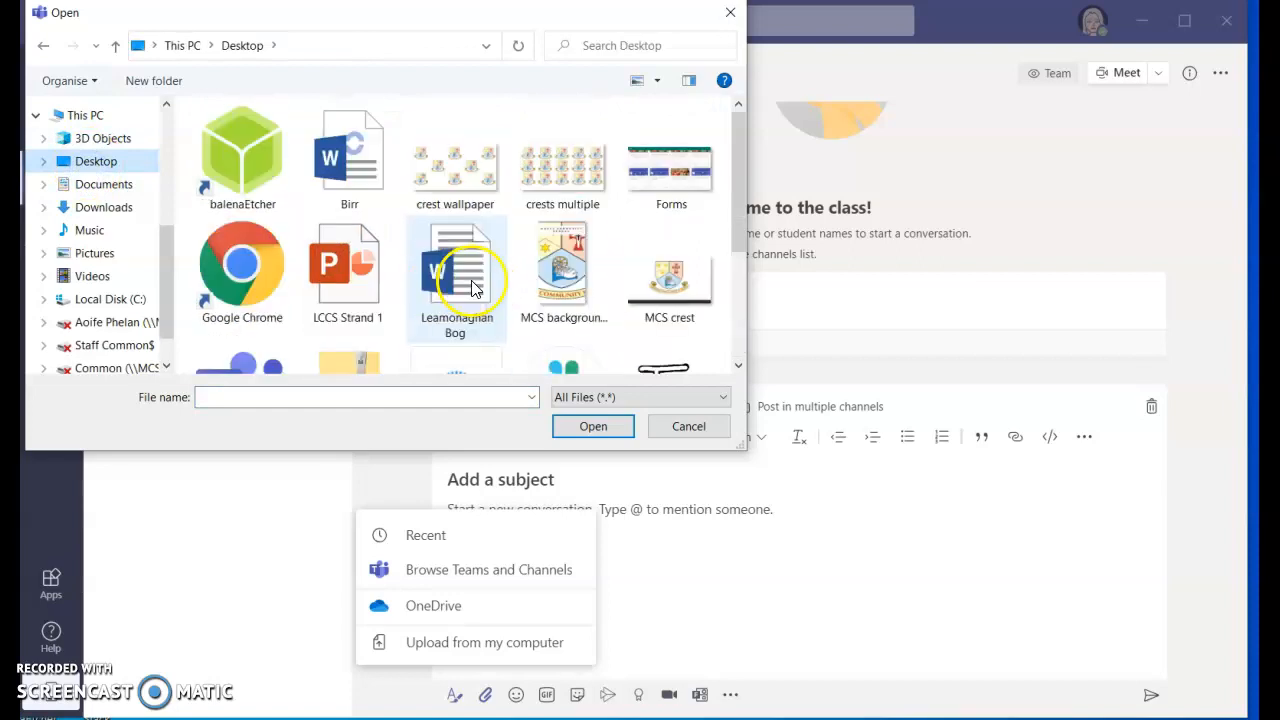
{"action": "left_click", "coordinate": [333, 300]}
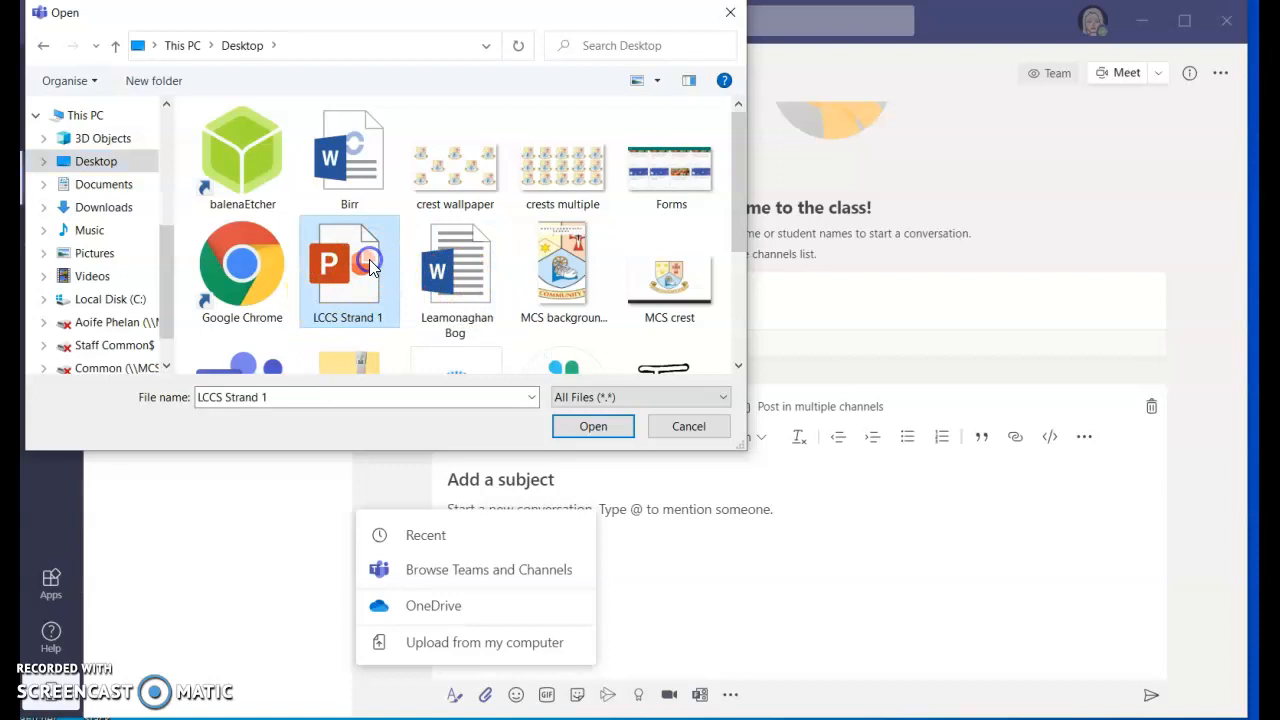
{"action": "left_click", "coordinate": [588, 425]}
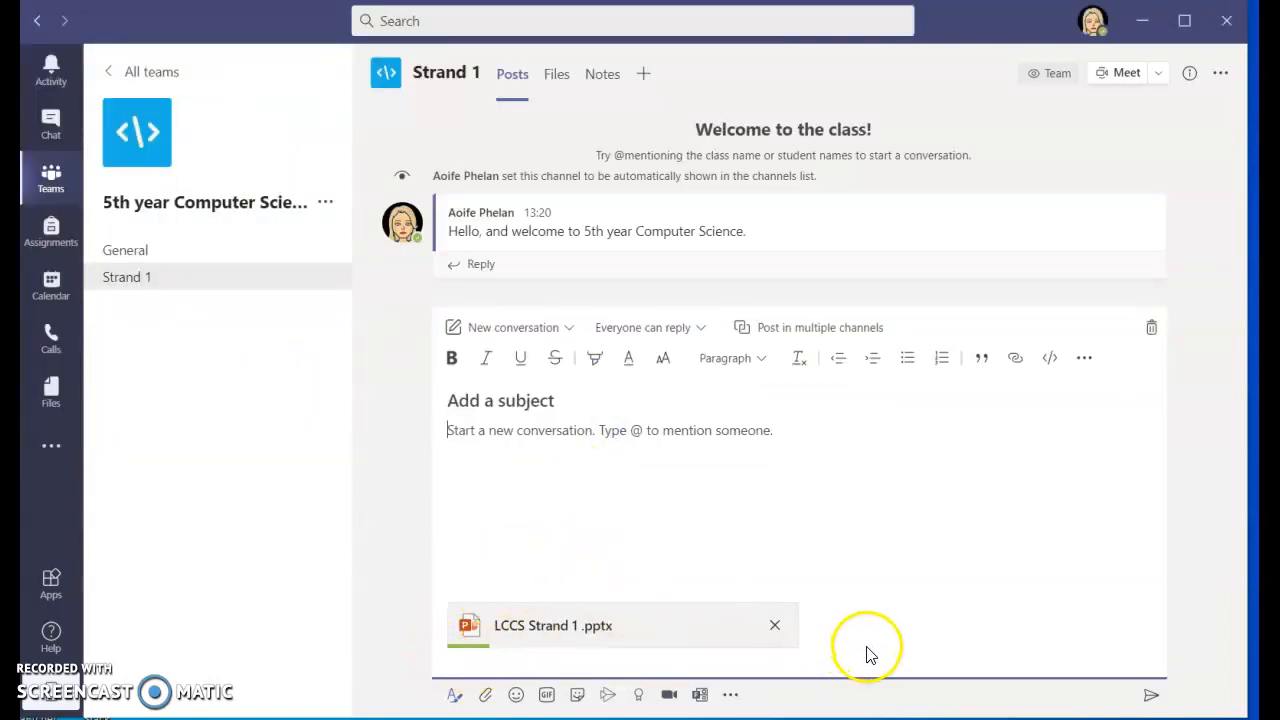
{"action": "left_click", "coordinate": [514, 456]}
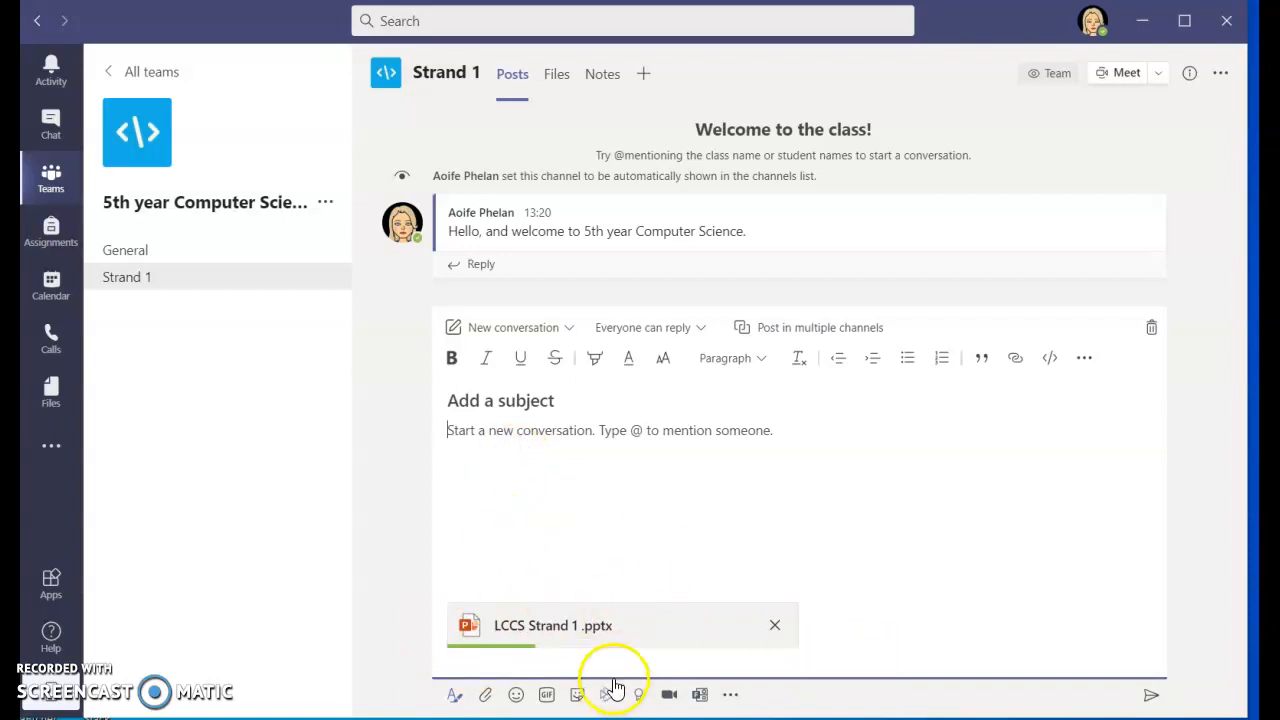
- Write the message "This is a powerpoint presentation on strand one of LCCS." in the post with the attached presentation
{"action": "type", "text": "Th"}
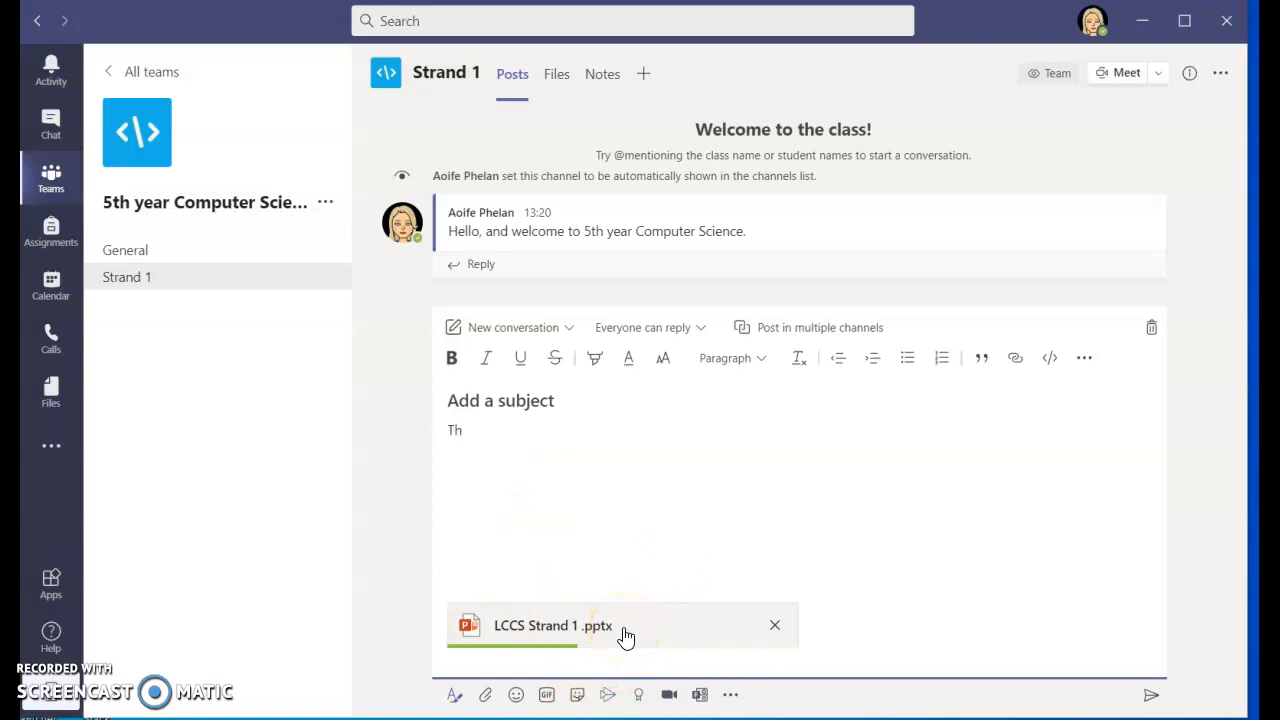
{"action": "type", "text": "is is a powerpoint pre"}
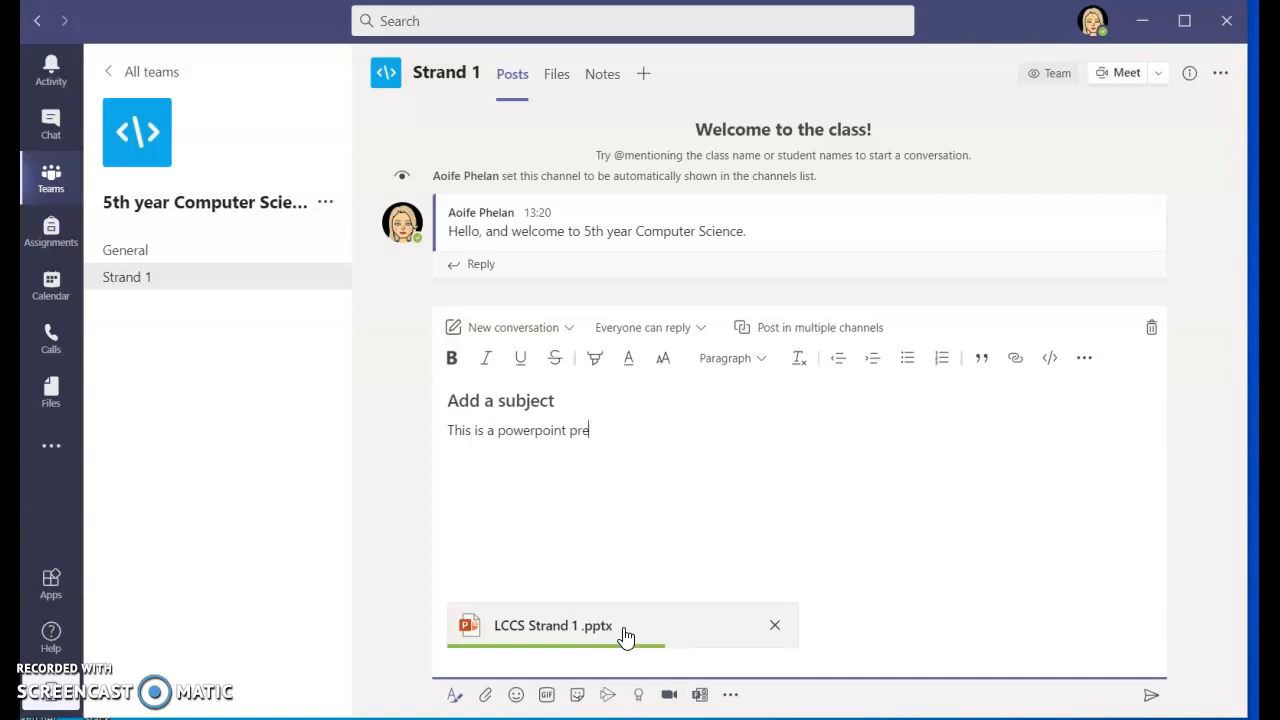
{"action": "type", "text": "sentation "}
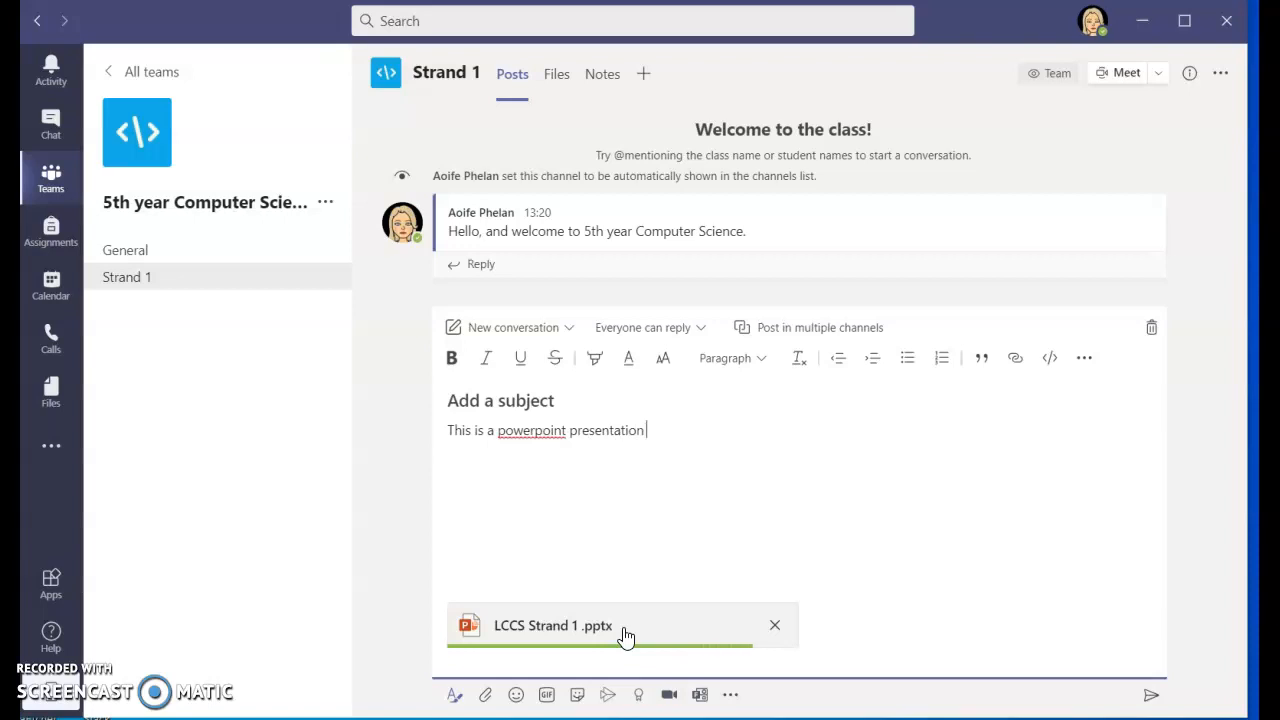
{"action": "type", "text": "on strna"}
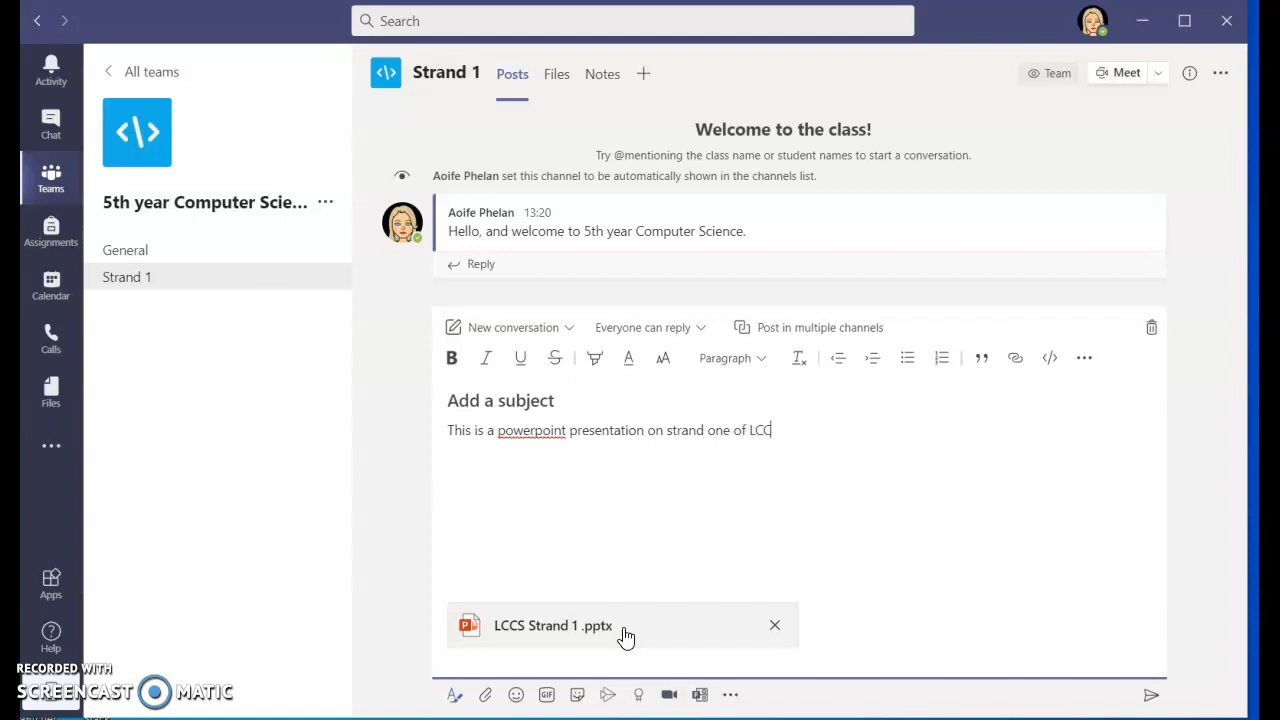
{"action": "type", "text": "ase"}
{"action": "key", "text": "BackSpace"}
{"action": "key", "text": "BackSpace"}
{"action": "key", "text": "BackSpace"}
{"action": "key", "text": "BackSpace"}
{"action": "key", "text": "BackSpace"}
{"action": "key", "text": "BackSpace"}
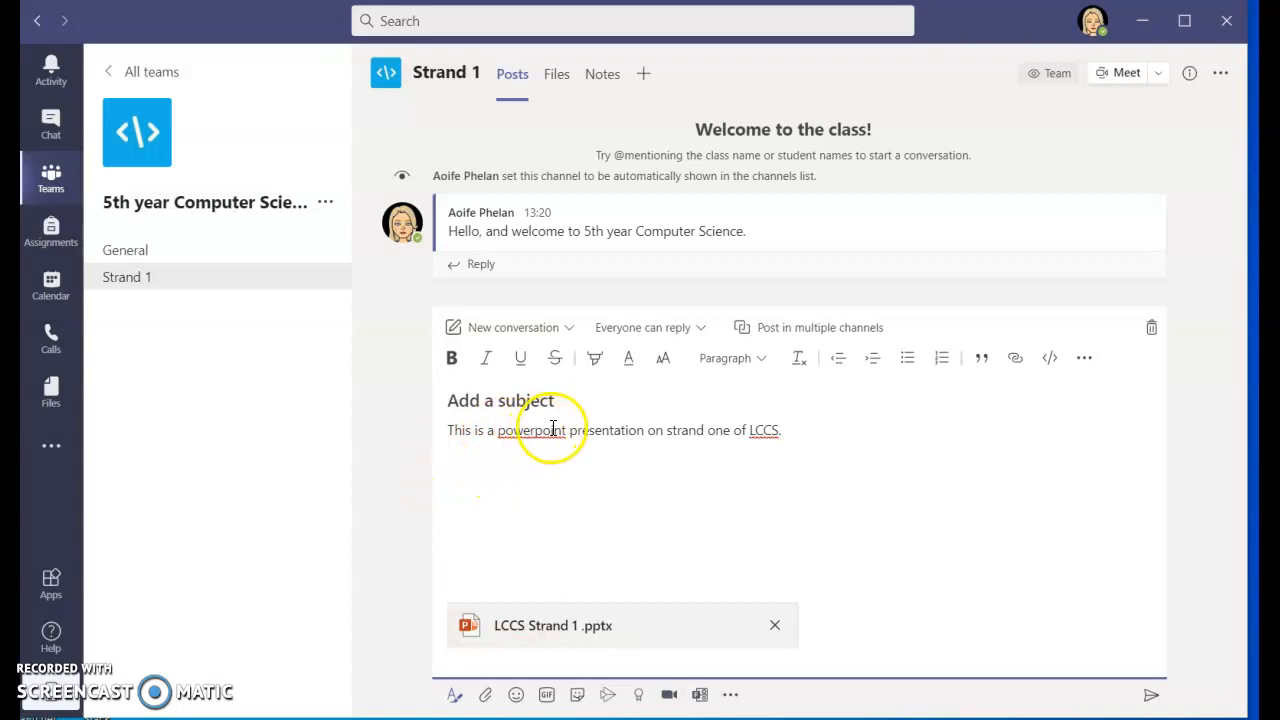
- Make the whole message text bold and send the post with its attachment to the Strand 1 channel
{"action": "left_click_drag", "start_coordinate": [447, 431], "coordinate": [657, 428]}
{"action": "triple_click", "coordinate": [657, 430]}
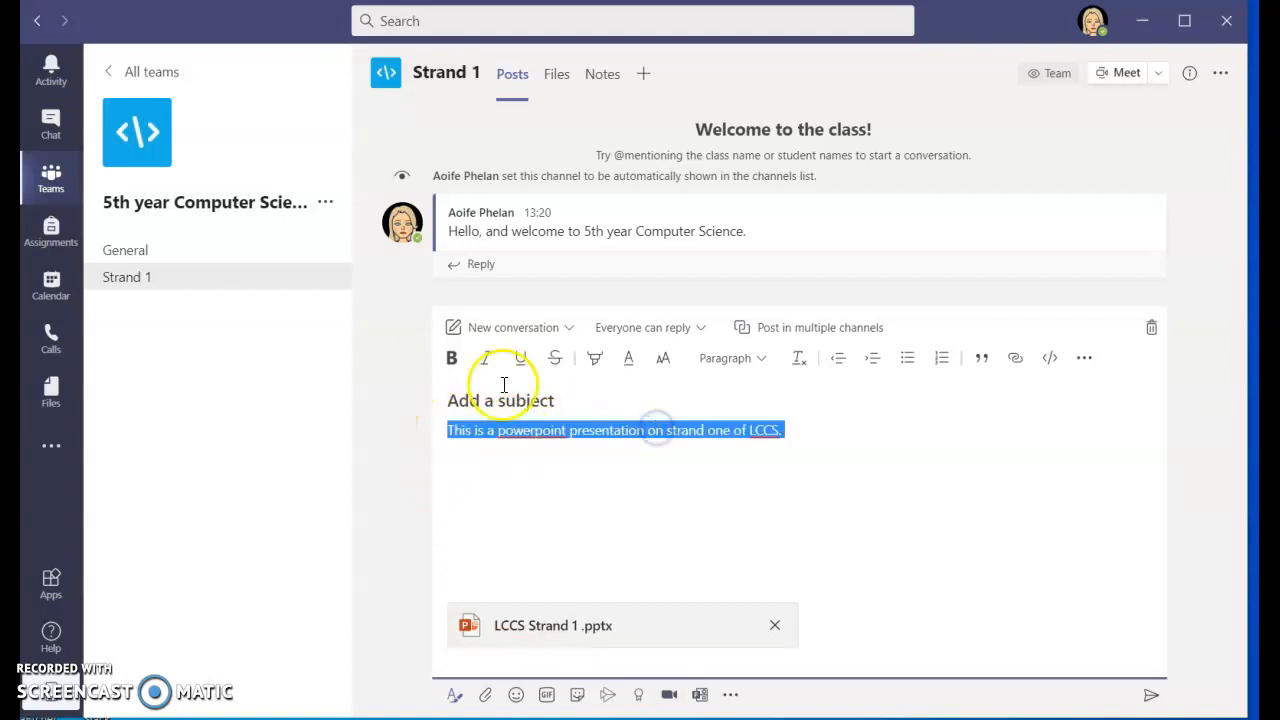
{"action": "left_click", "coordinate": [452, 358]}
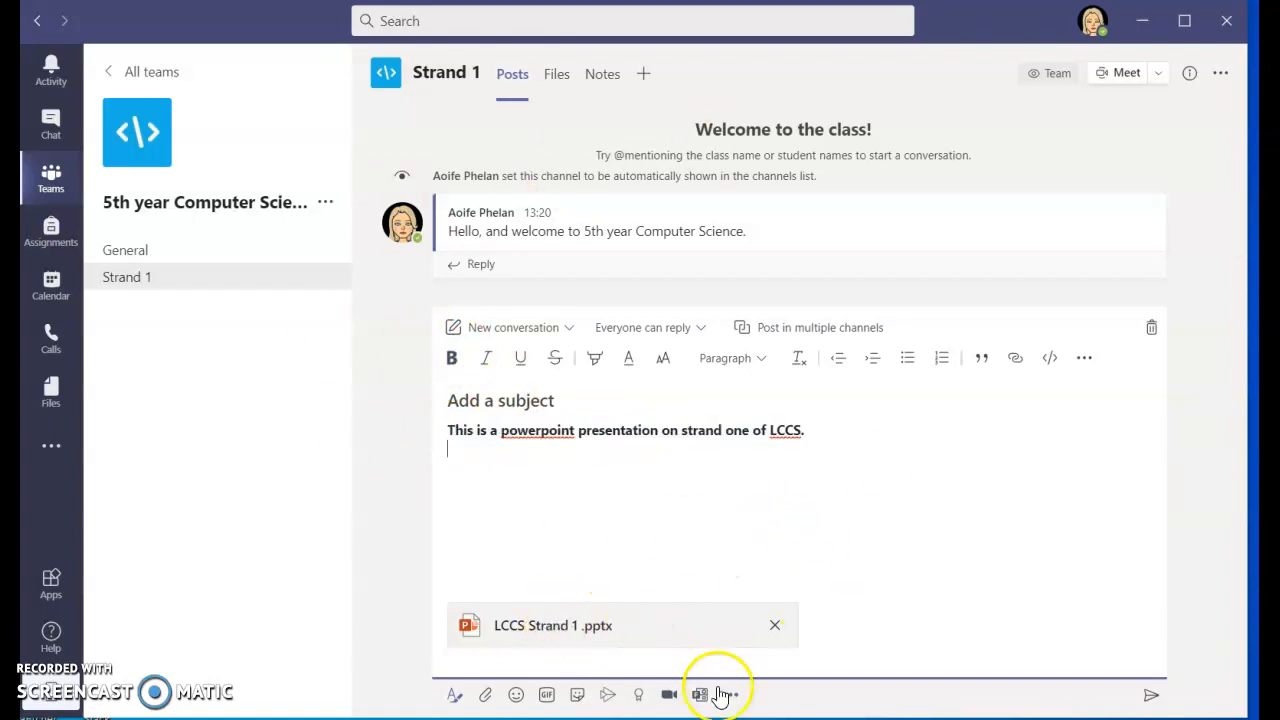
{"action": "left_click", "coordinate": [1153, 697]}
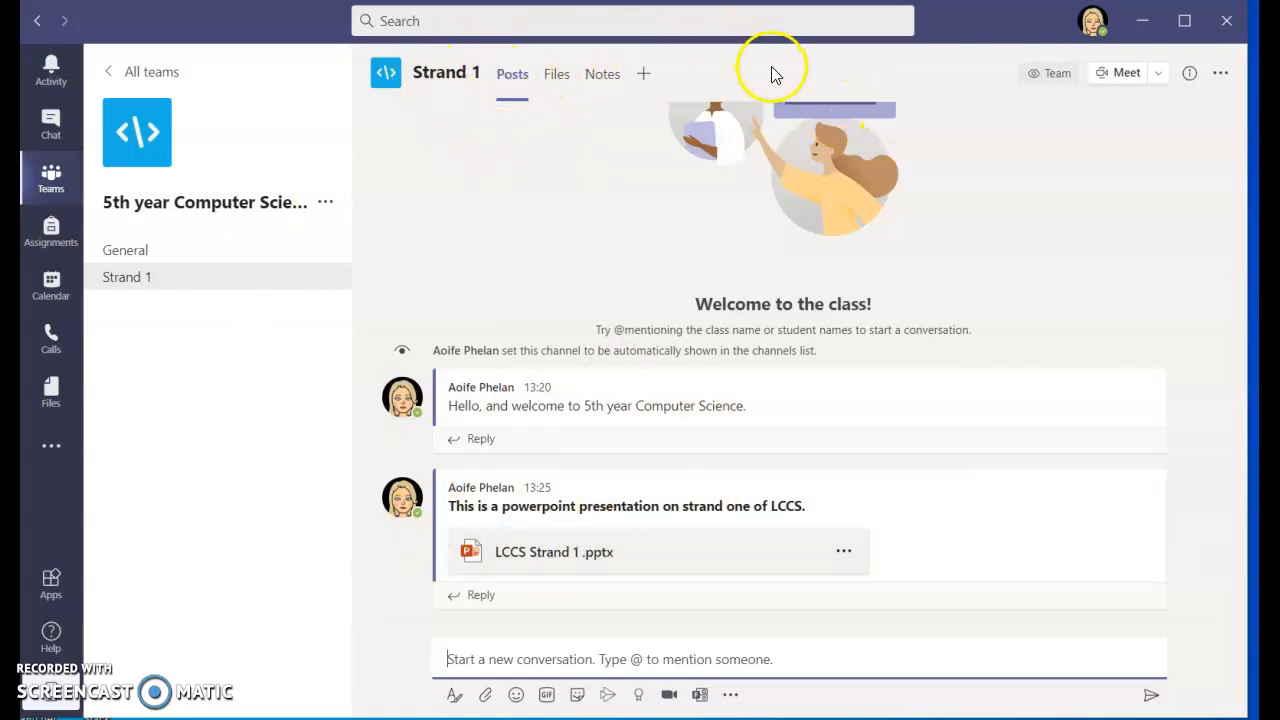
- Check the Strand 1 channel's file list for the LCCS Strand 1 presentation and compare it with the post
{"action": "left_click", "coordinate": [557, 75]}
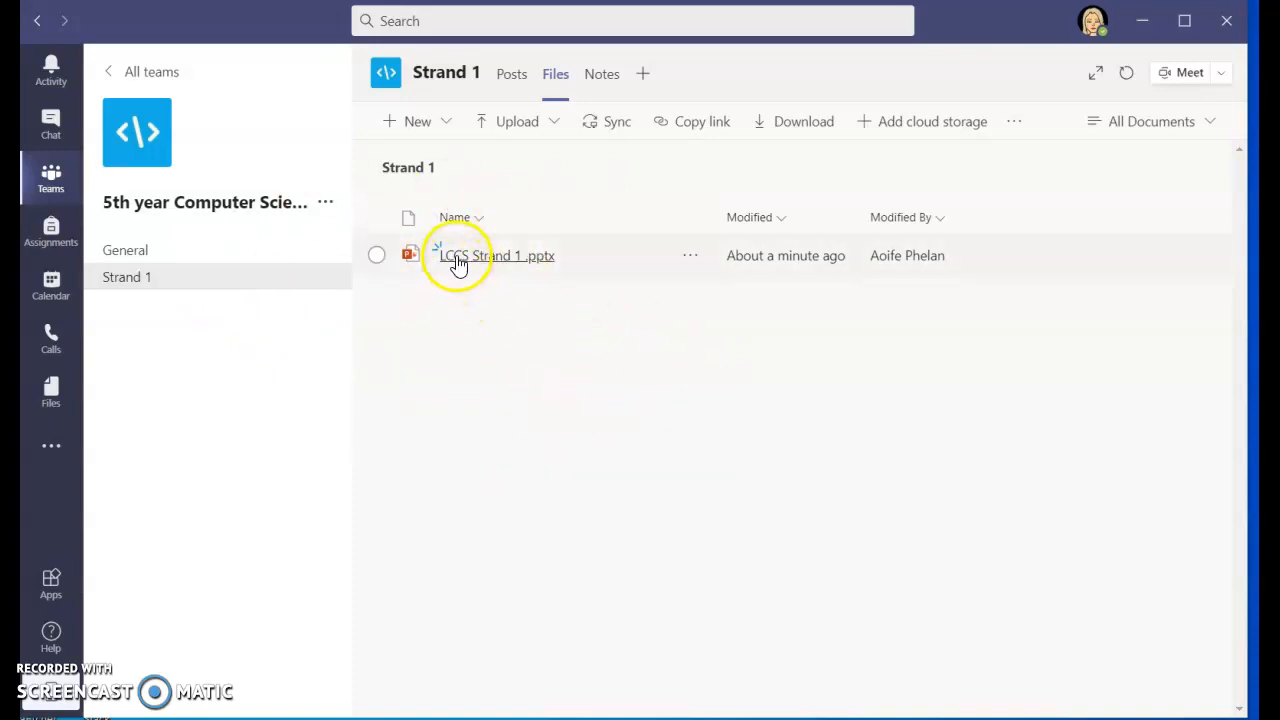
{"action": "left_click", "coordinate": [514, 78]}
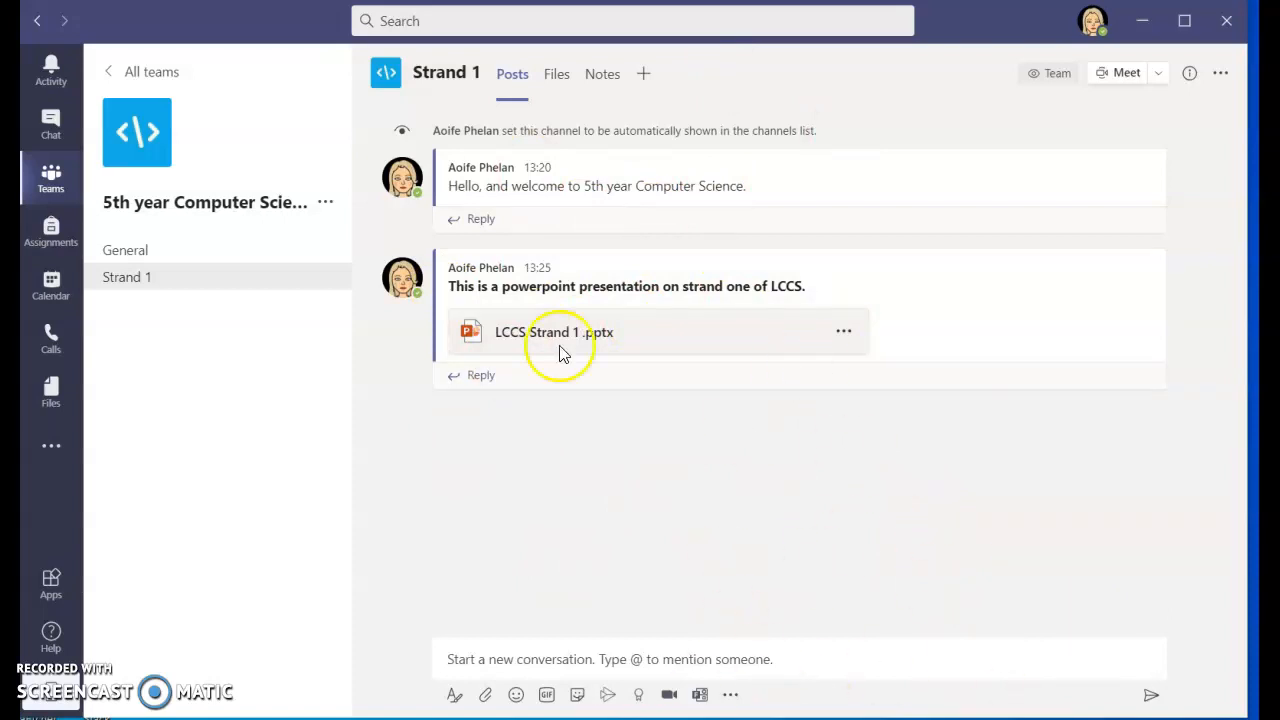
{"action": "left_click", "coordinate": [558, 73]}
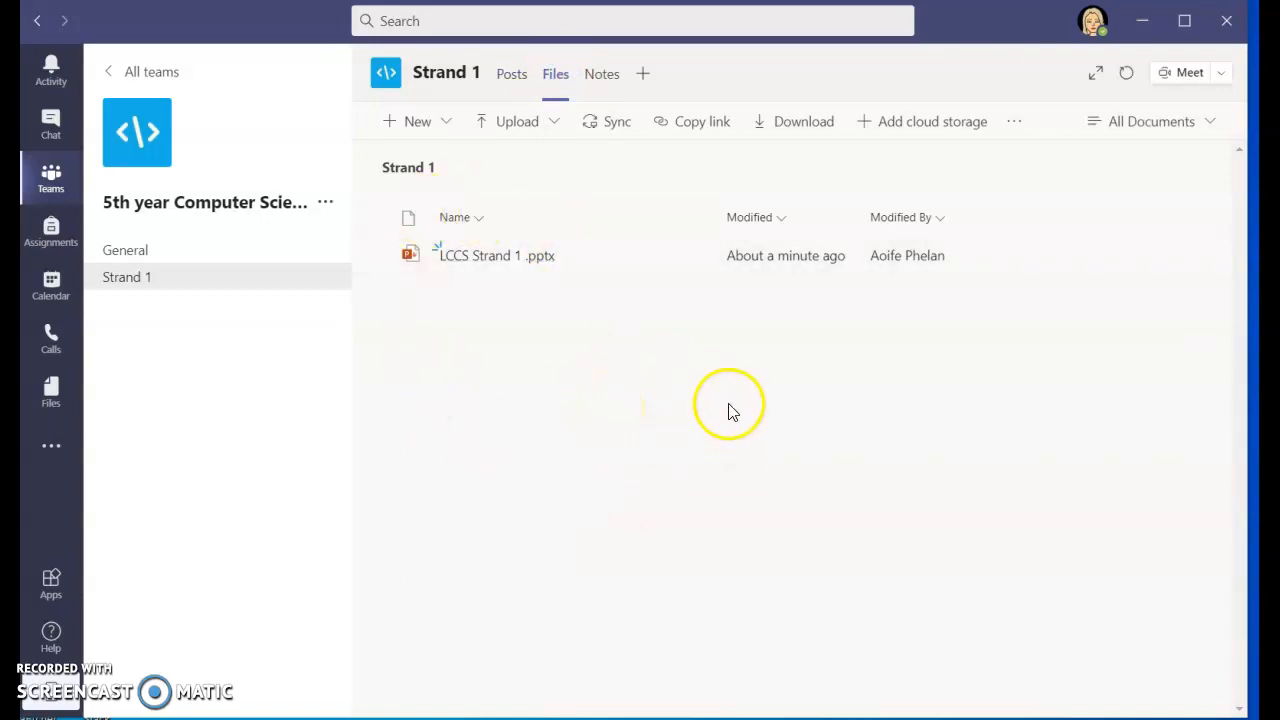
- Examine the choices for creating and uploading files in the Strand 1 channel and return to its posts
{"action": "left_click", "coordinate": [452, 128]}
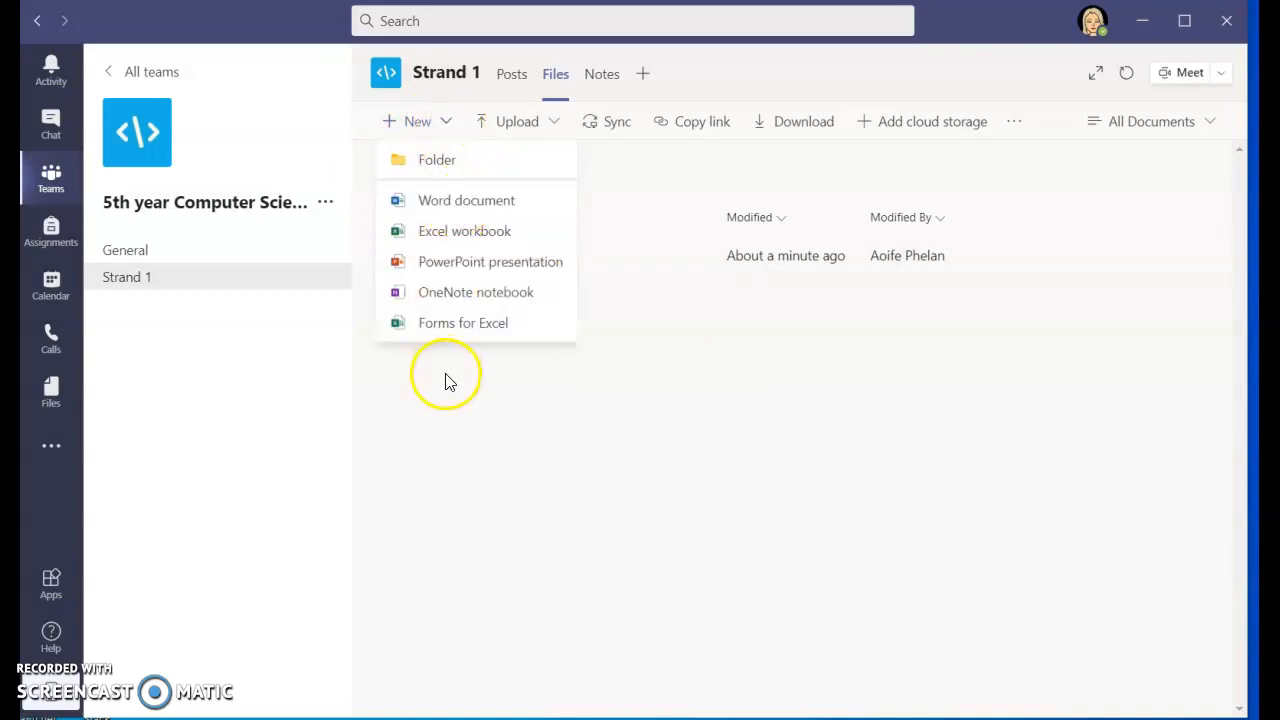
{"action": "left_click", "coordinate": [550, 124]}
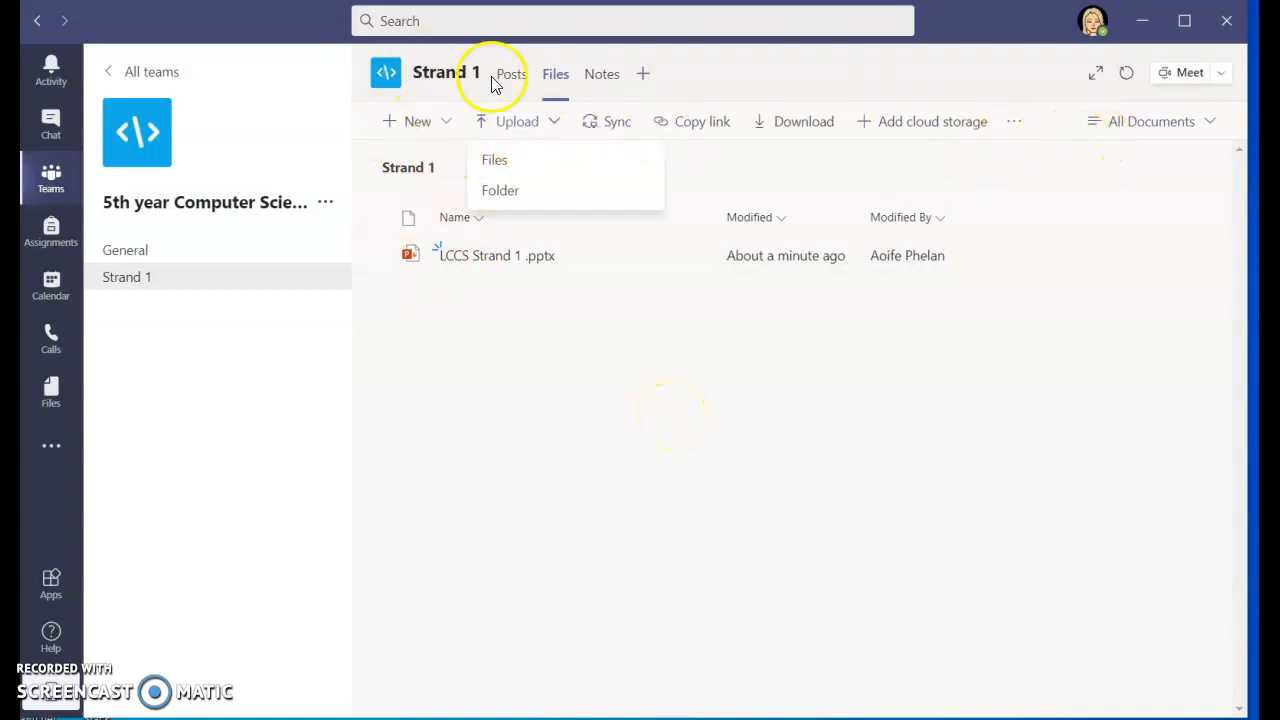
{"action": "left_click", "coordinate": [456, 70]}
{"action": "left_click", "coordinate": [98, 282]}
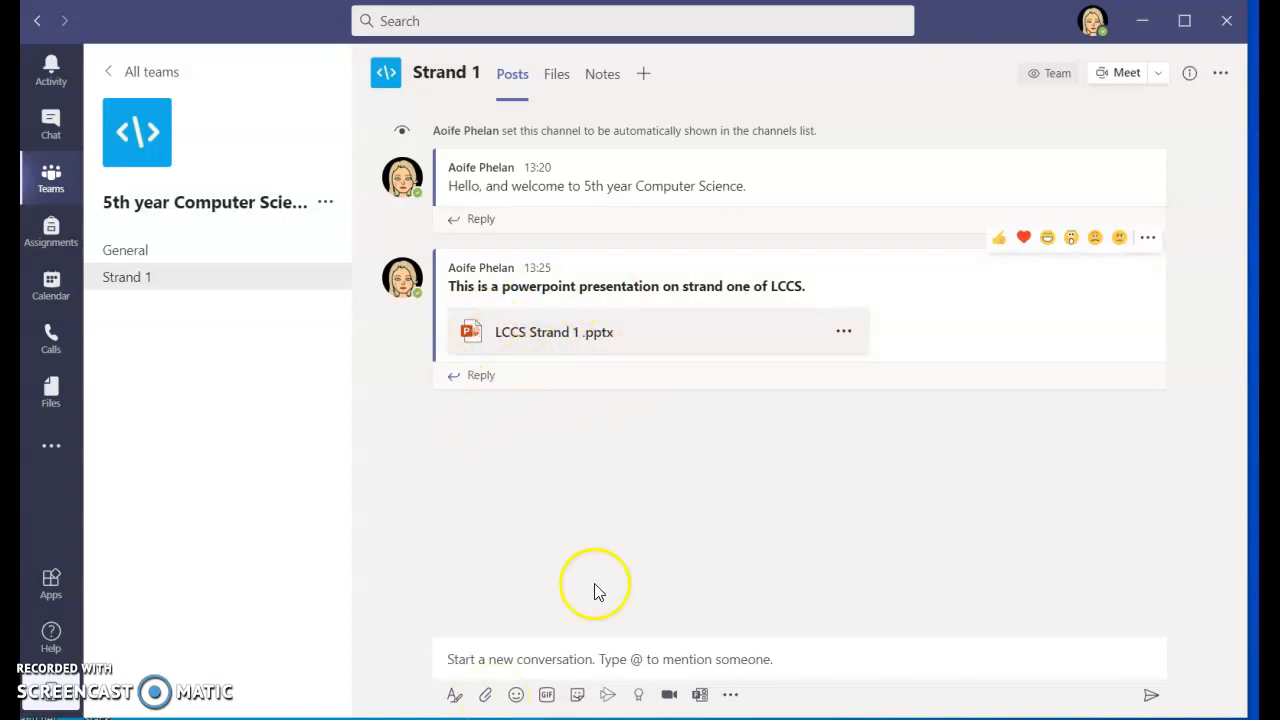
- Look over the emoji choices for a new Strand 1 post and for a reply to the presentation post, and close them
{"action": "left_click", "coordinate": [518, 697]}
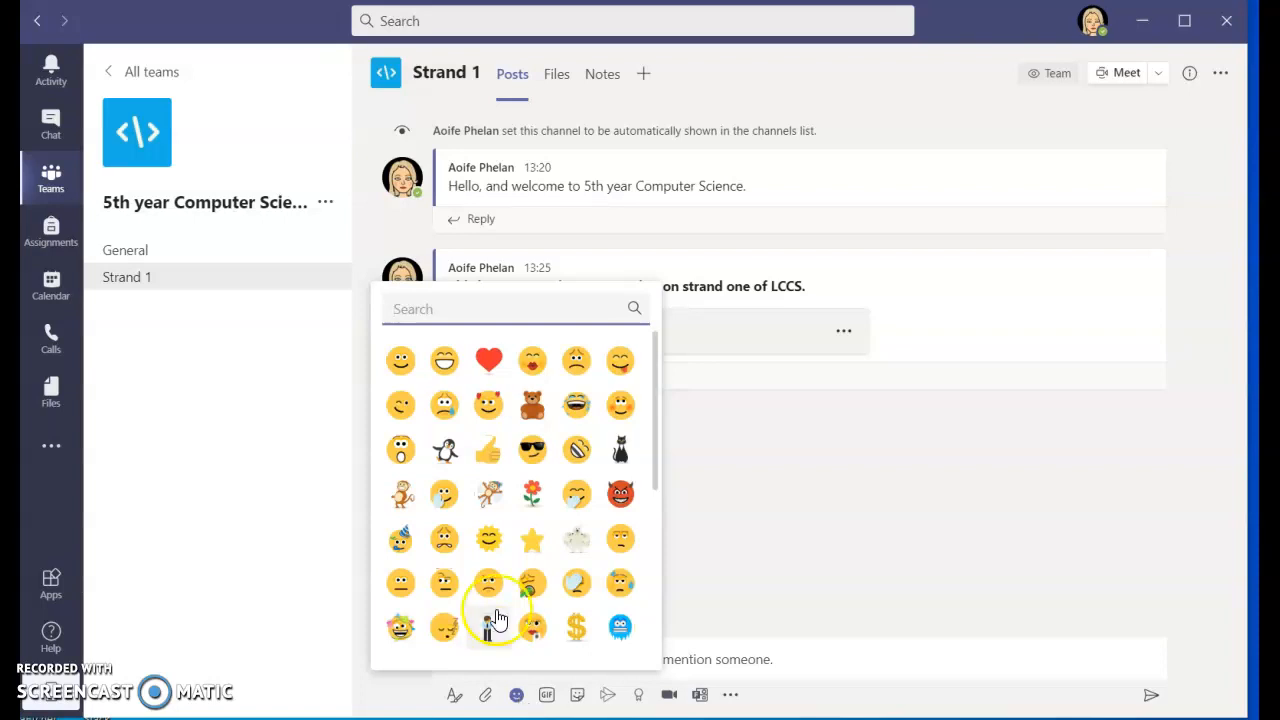
{"action": "left_click", "coordinate": [490, 460]}
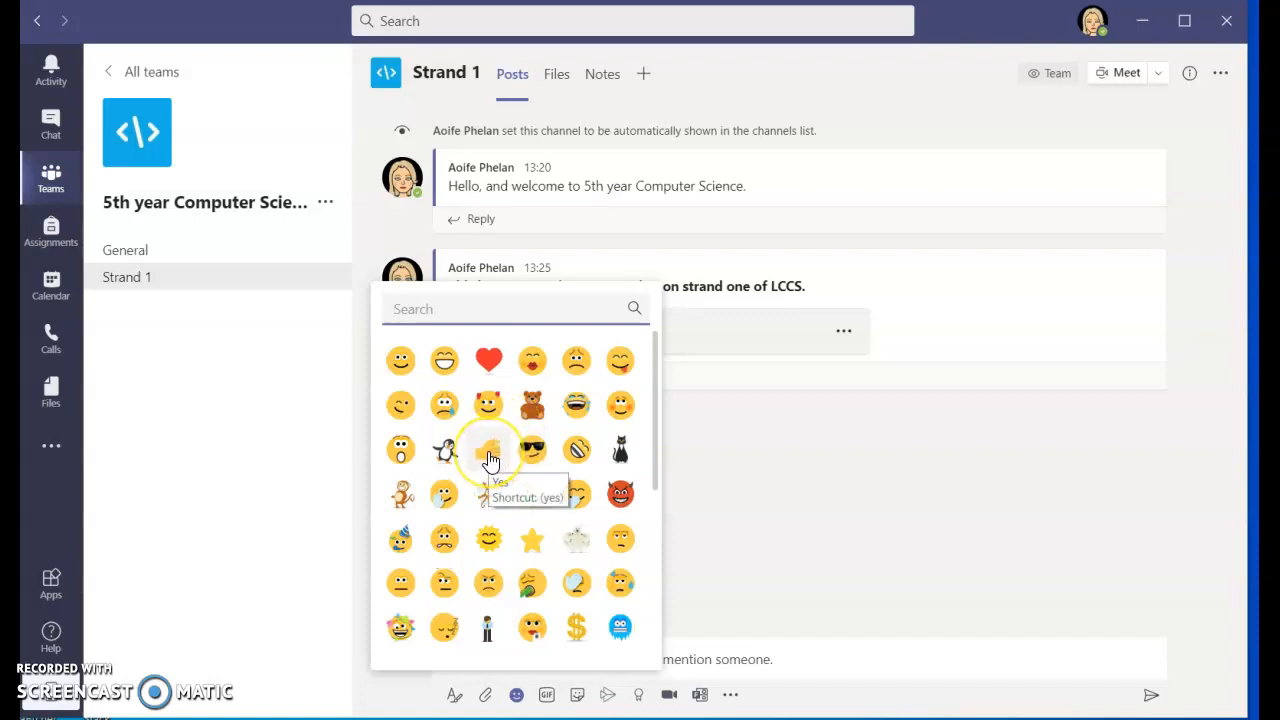
{"action": "left_click", "coordinate": [817, 457]}
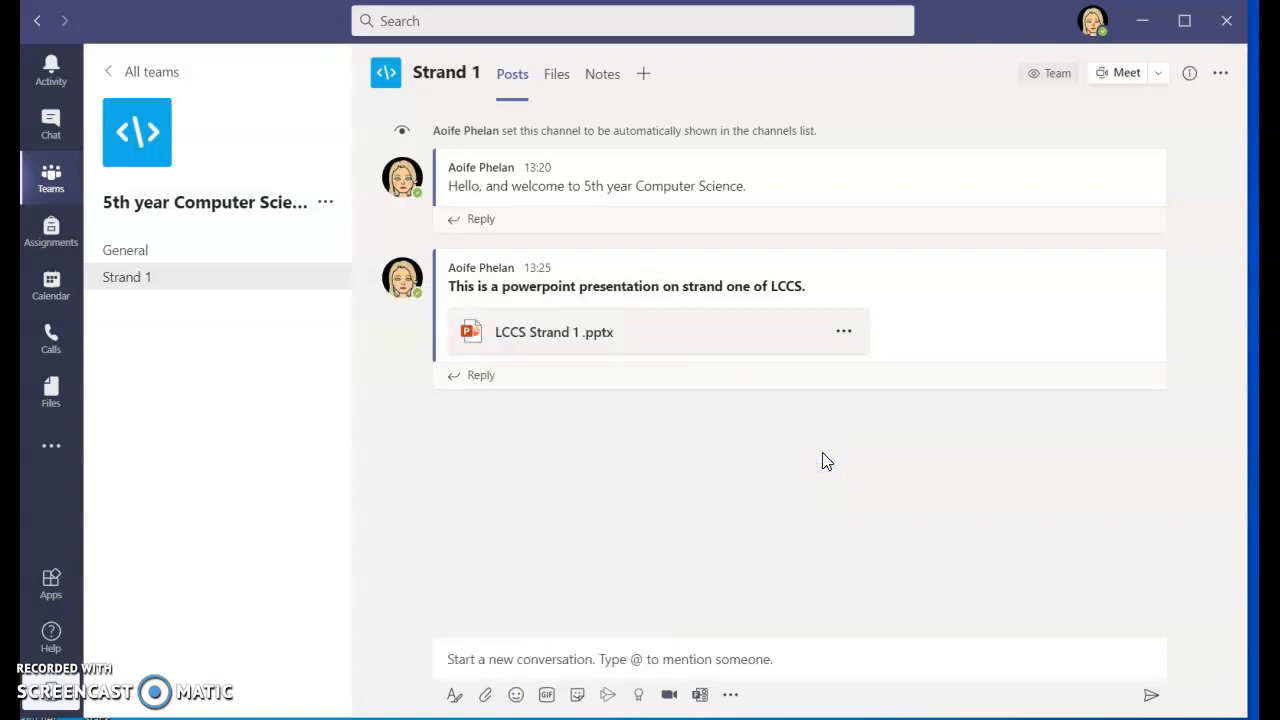
{"action": "left_click", "coordinate": [482, 378]}
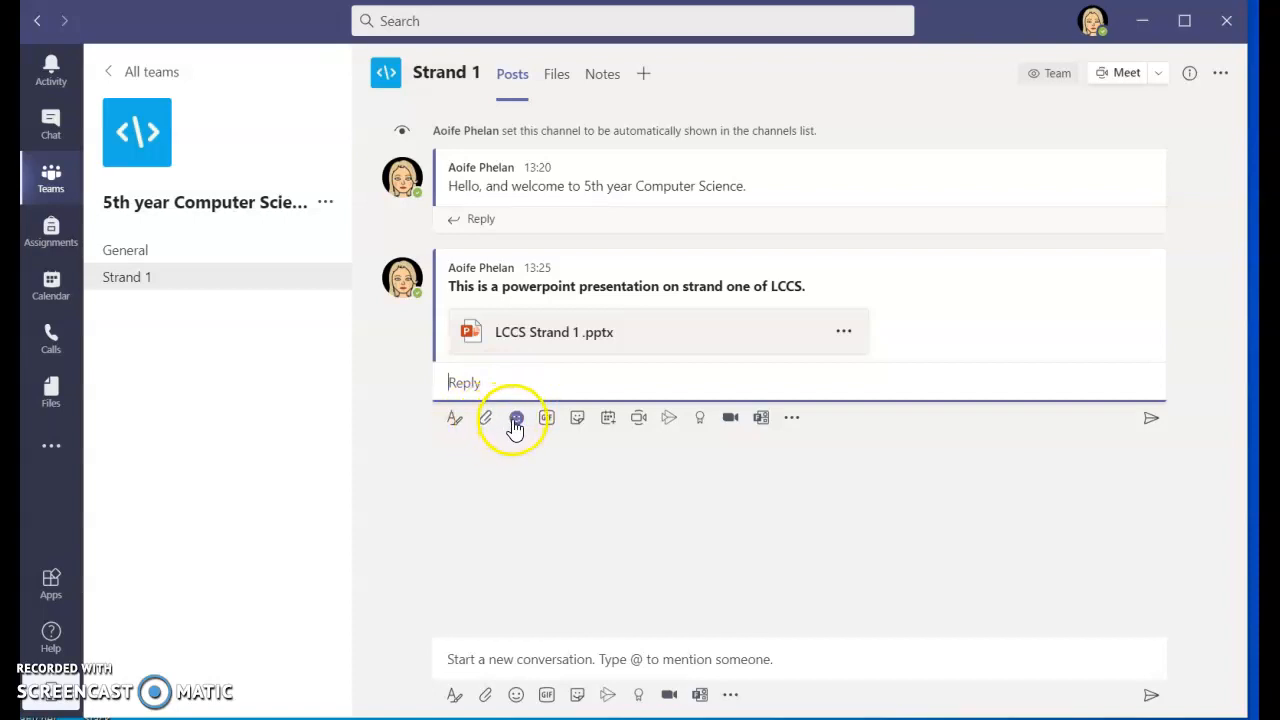
{"action": "left_click", "coordinate": [516, 419]}
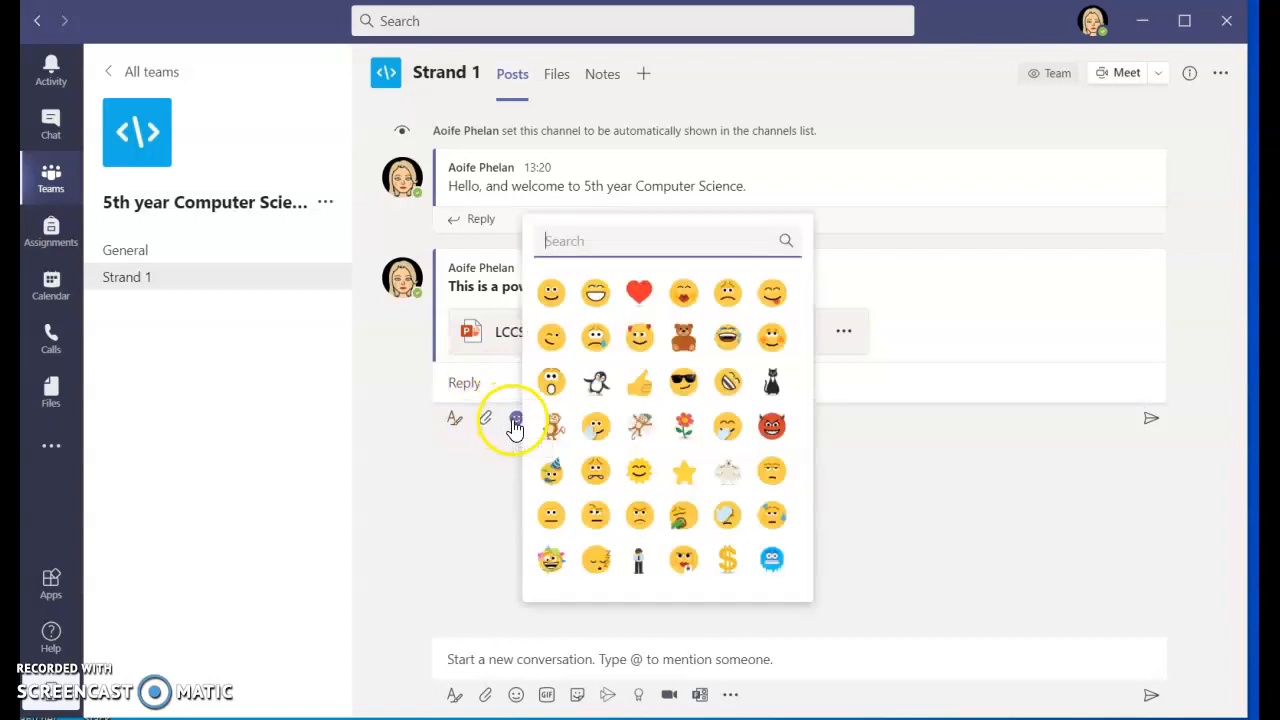
{"action": "left_click", "coordinate": [638, 372]}
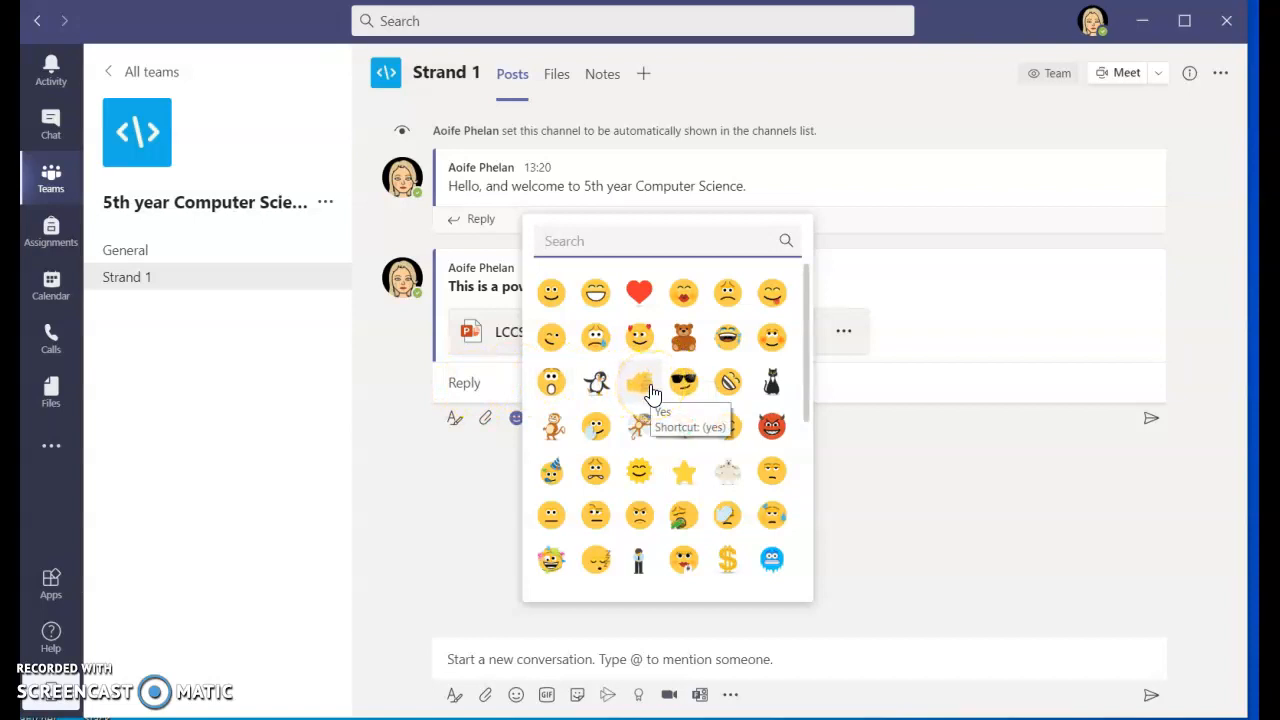
{"action": "left_click", "coordinate": [500, 490]}
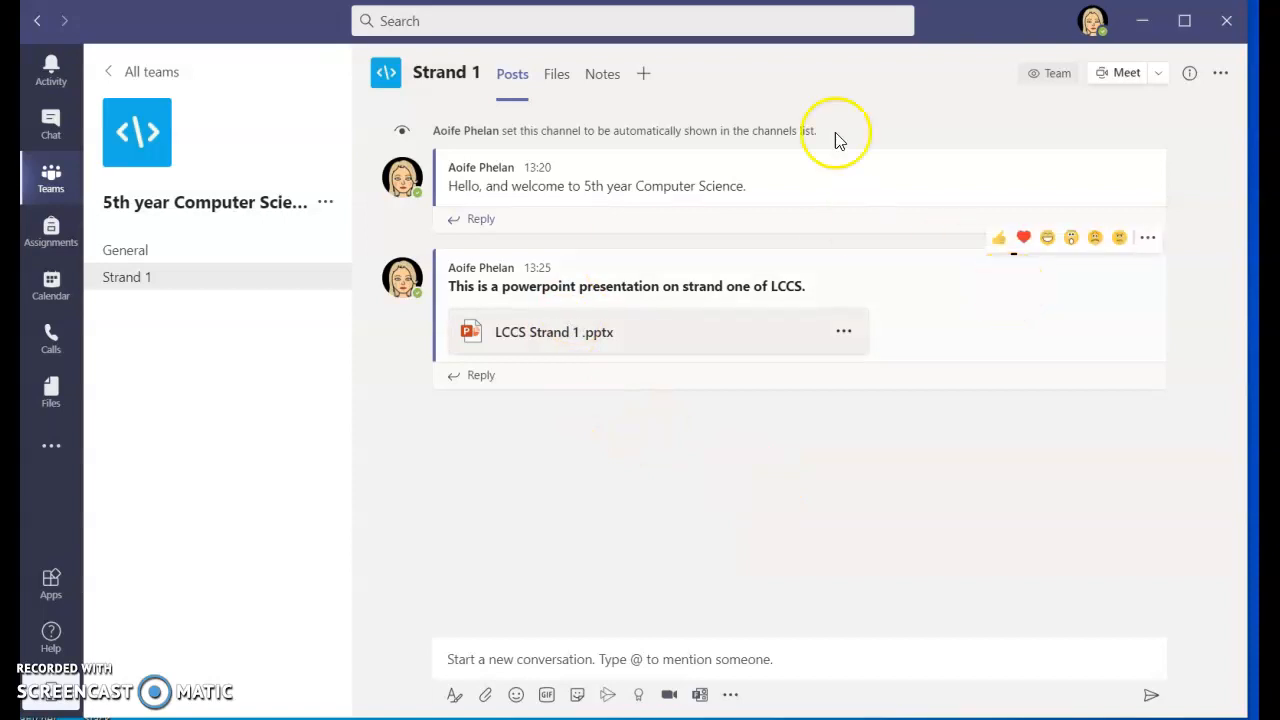
- Open the meeting options for the Strand 1 channel
{"action": "left_click", "coordinate": [1160, 74]}
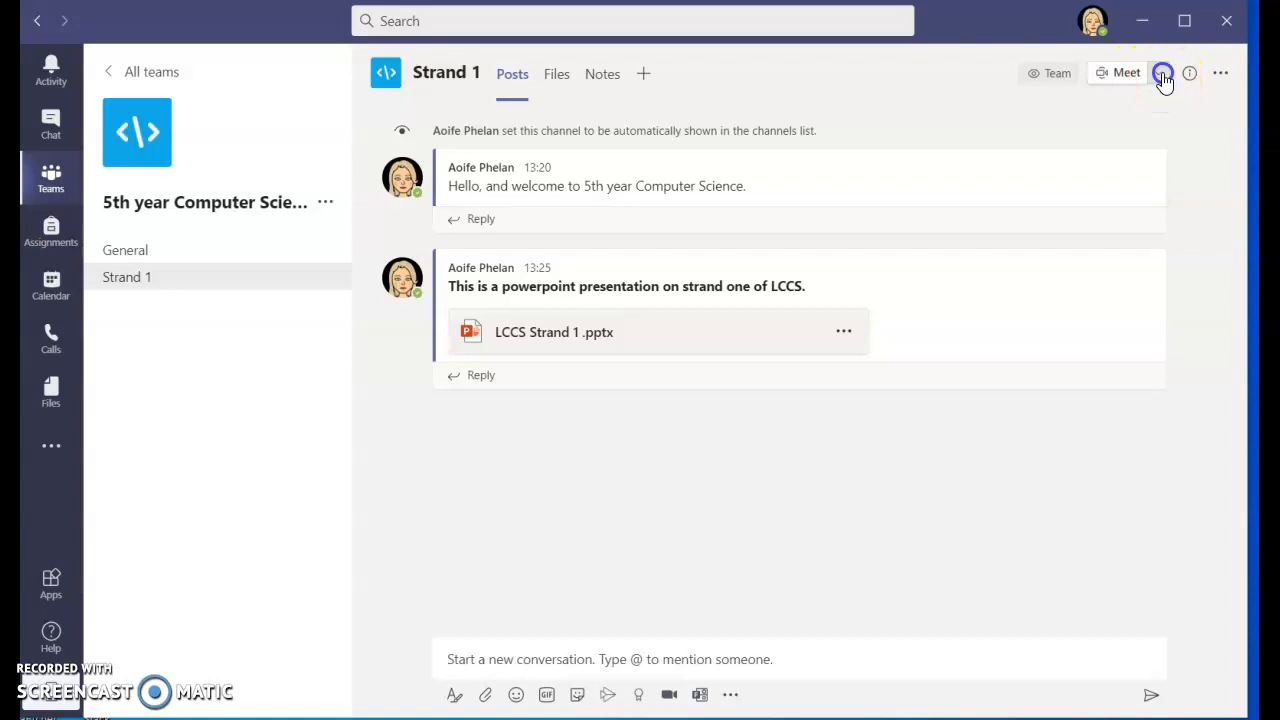